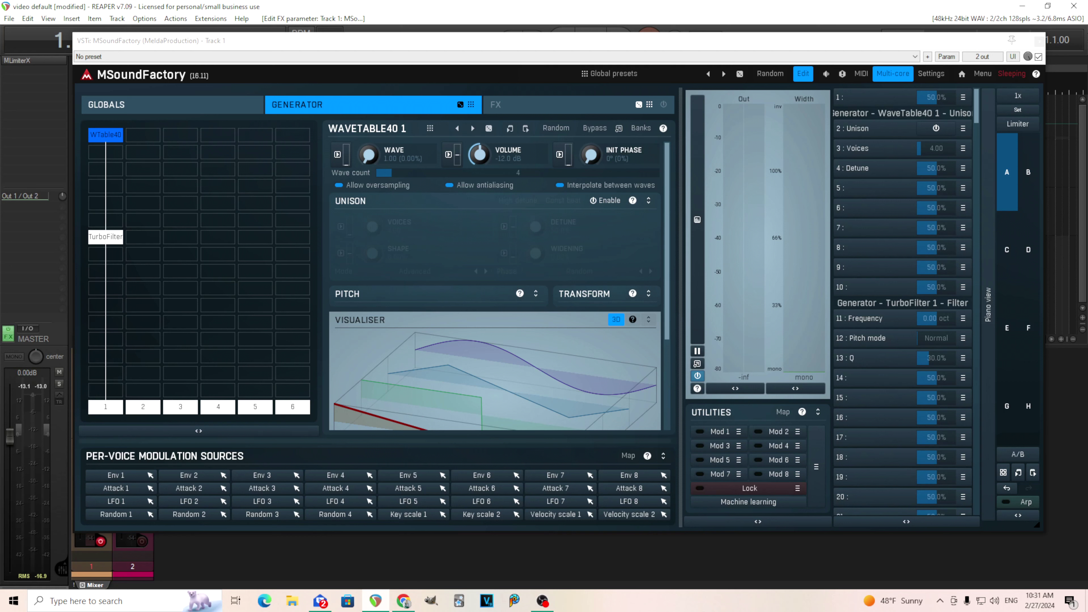
Step: Show the WaveTable40 1 generator in its own popup window, move it over the main view and enlarge it to show the Wavetable section
click(620, 127)
drag(345, 195, 230, 90)
drag(654, 277, 740, 495)
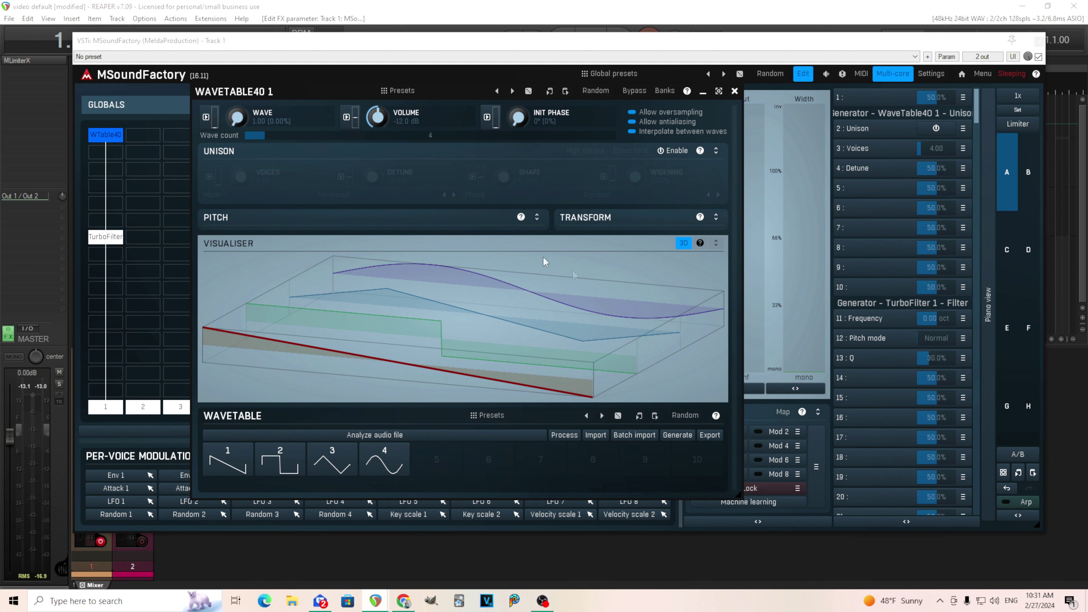
mouse_move(237, 116)
mouse_down()
mouse_move(237, 86)
mouse_move(243, 120)
mouse_up()
Step: Try the Unison control with more voices and 100% detune, reset both values and switch Unison off again
click(936, 129)
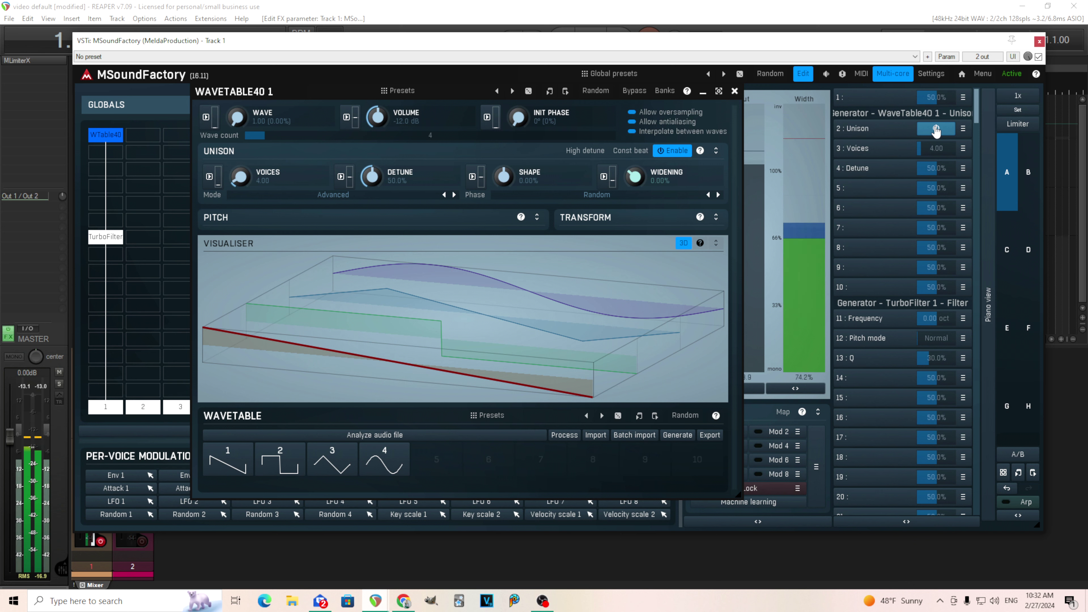
scroll(933, 148, up, 10)
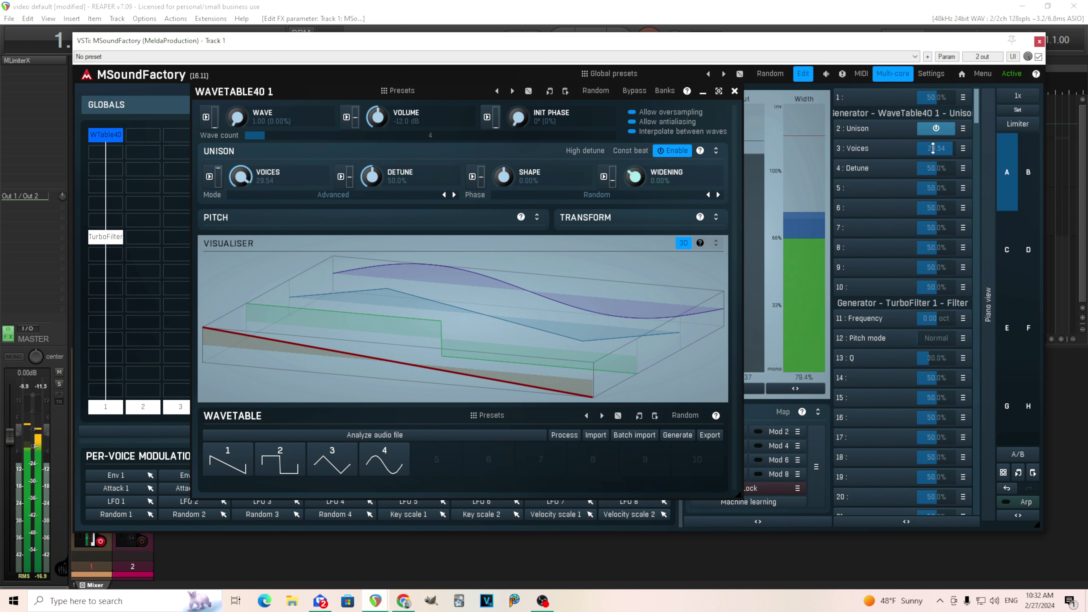
scroll(936, 168, down, 3)
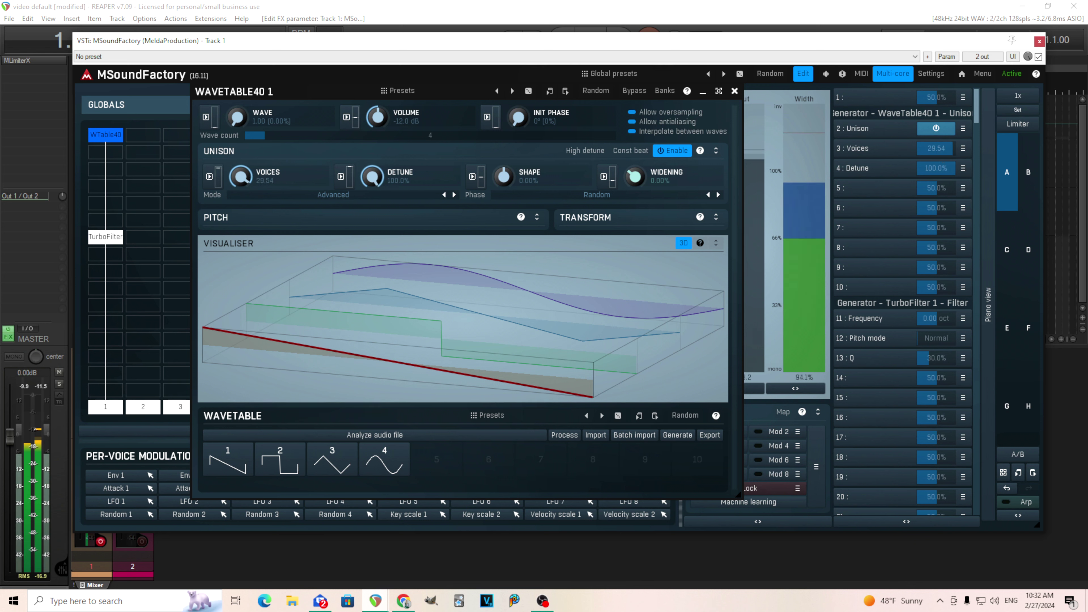
double_click(936, 168)
double_click(936, 148)
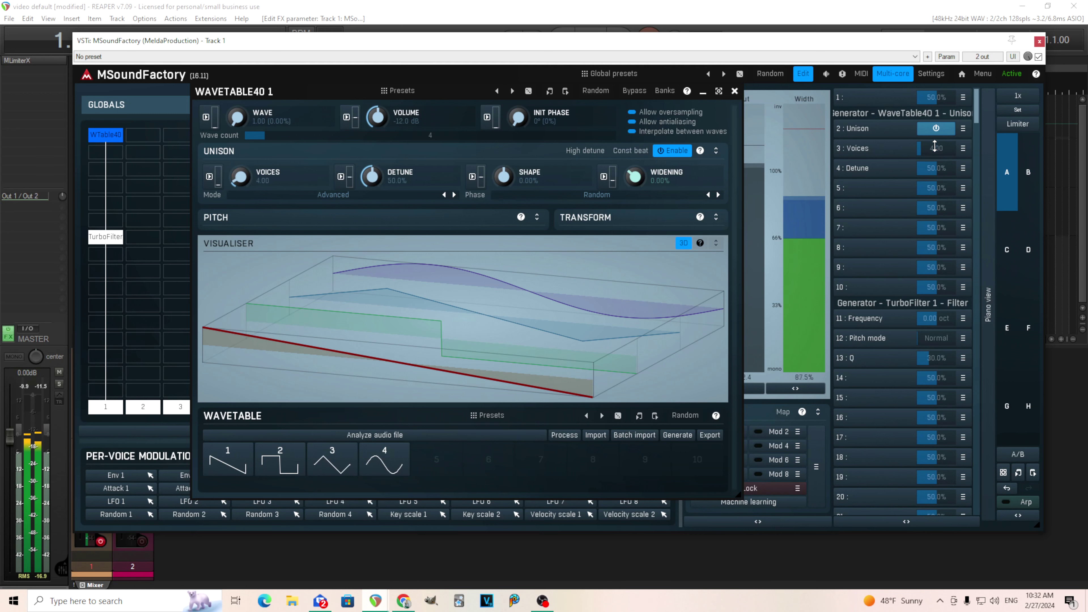
click(936, 131)
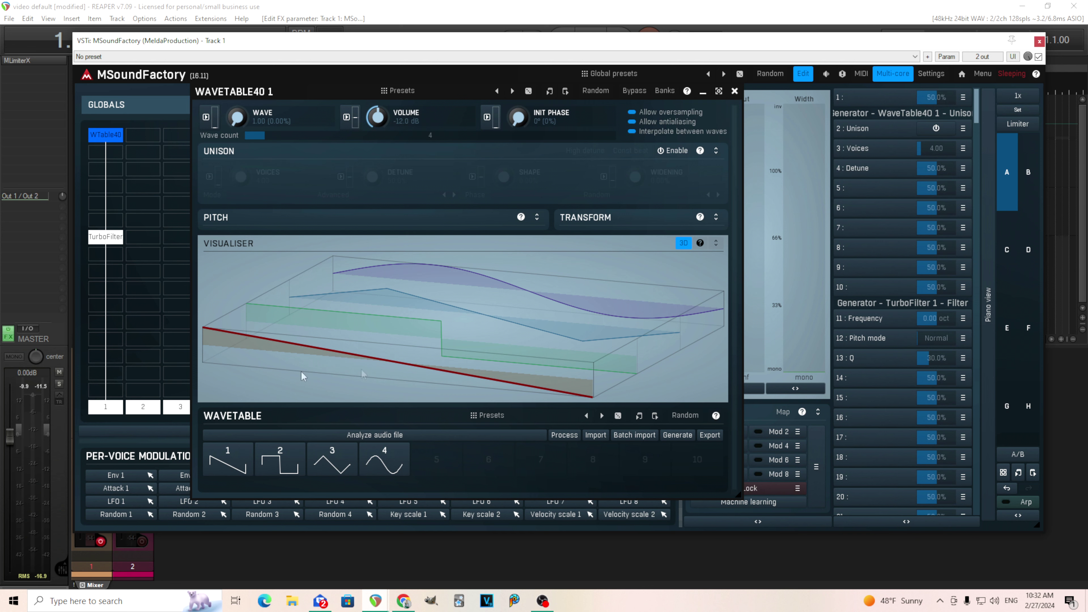
right_click(111, 138)
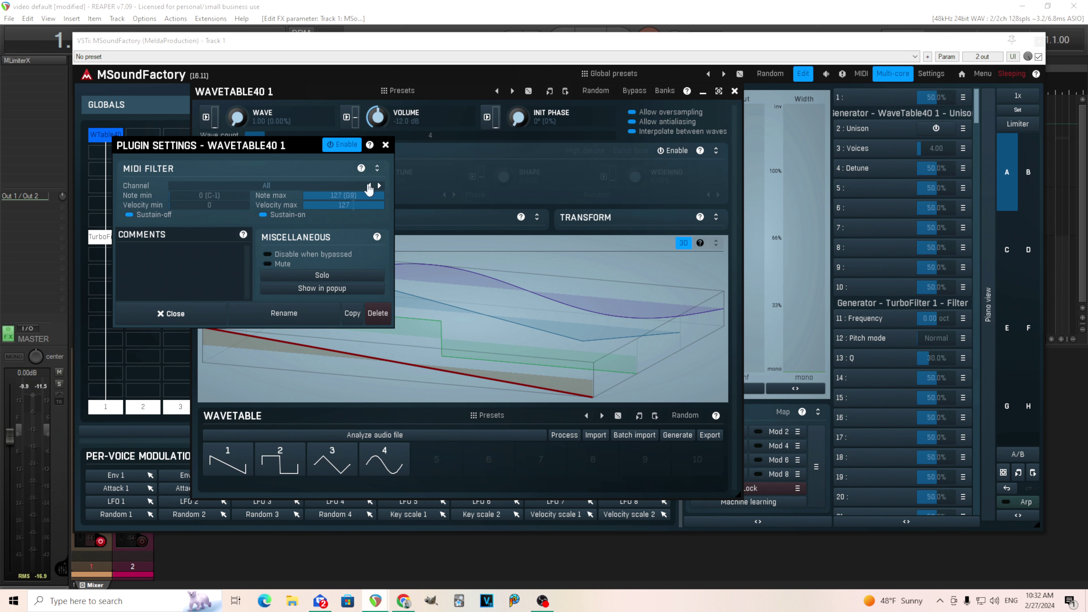
click(385, 145)
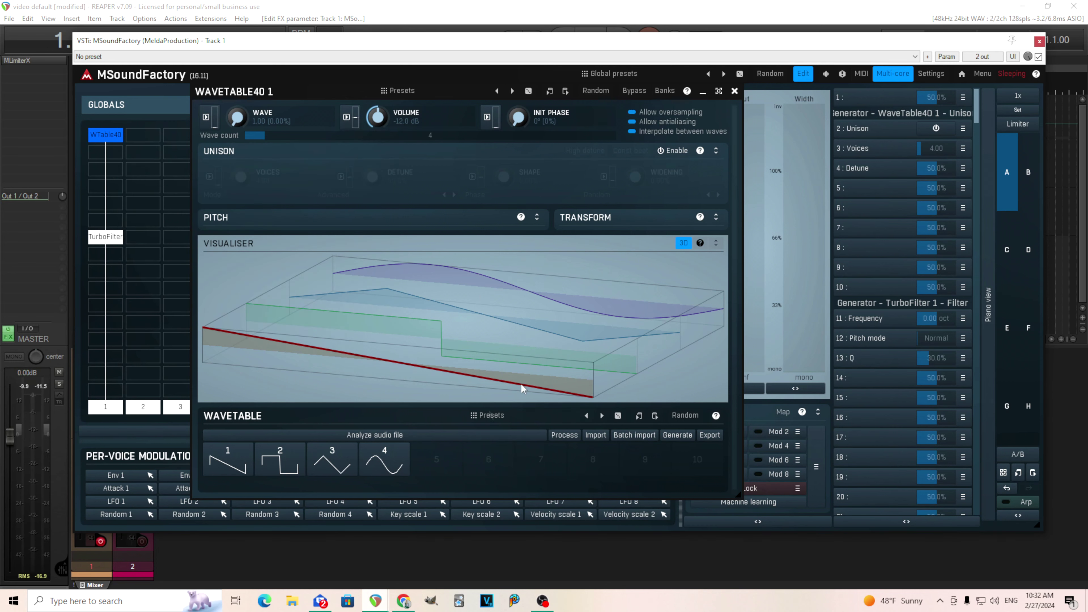
click(490, 416)
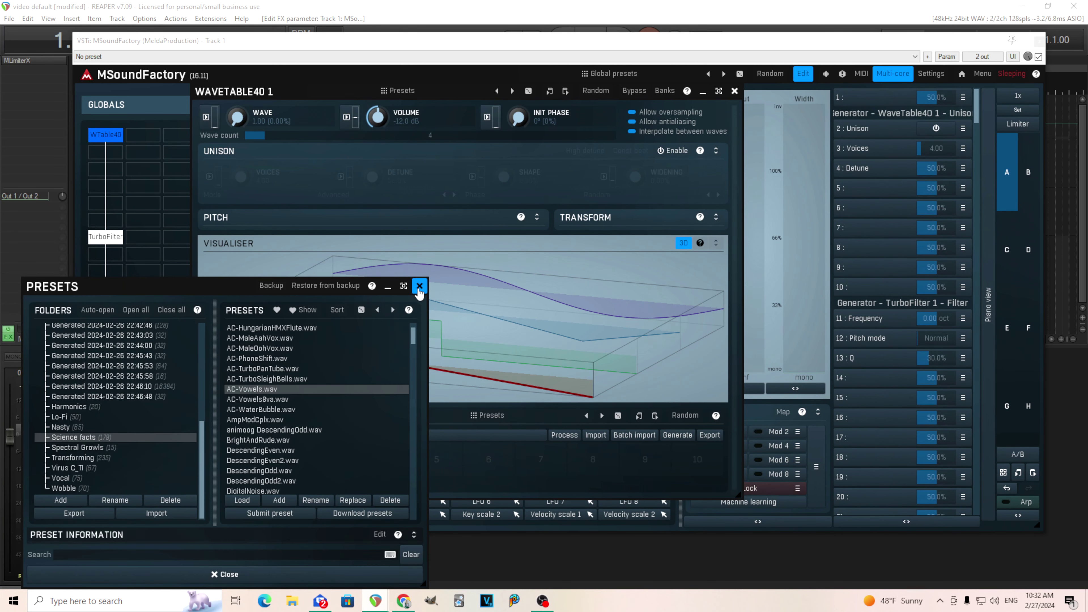
click(418, 286)
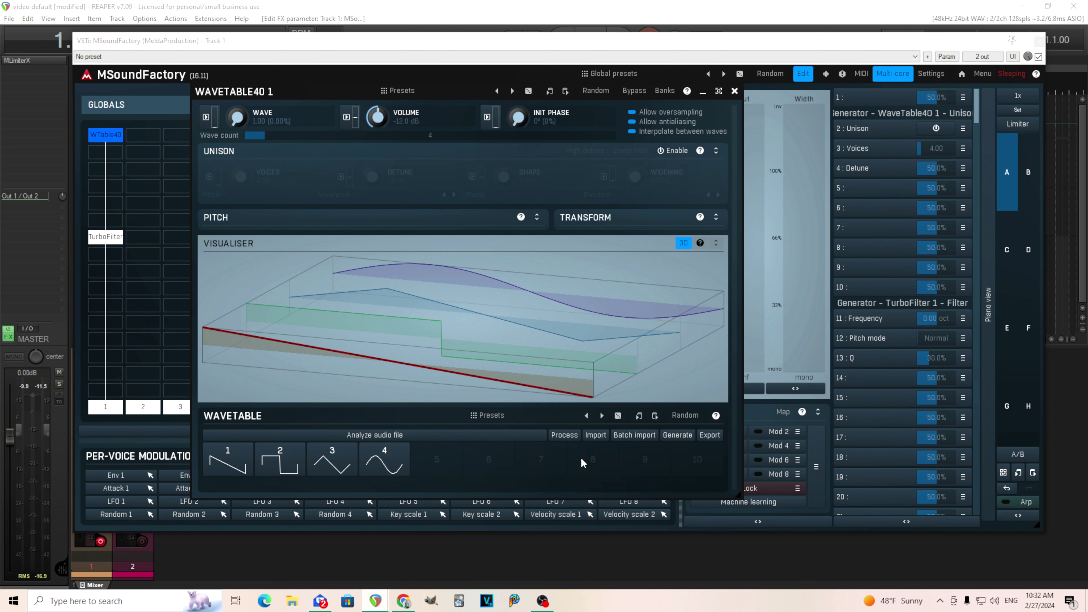
Step: Batch generate 32 random wavetables
click(683, 441)
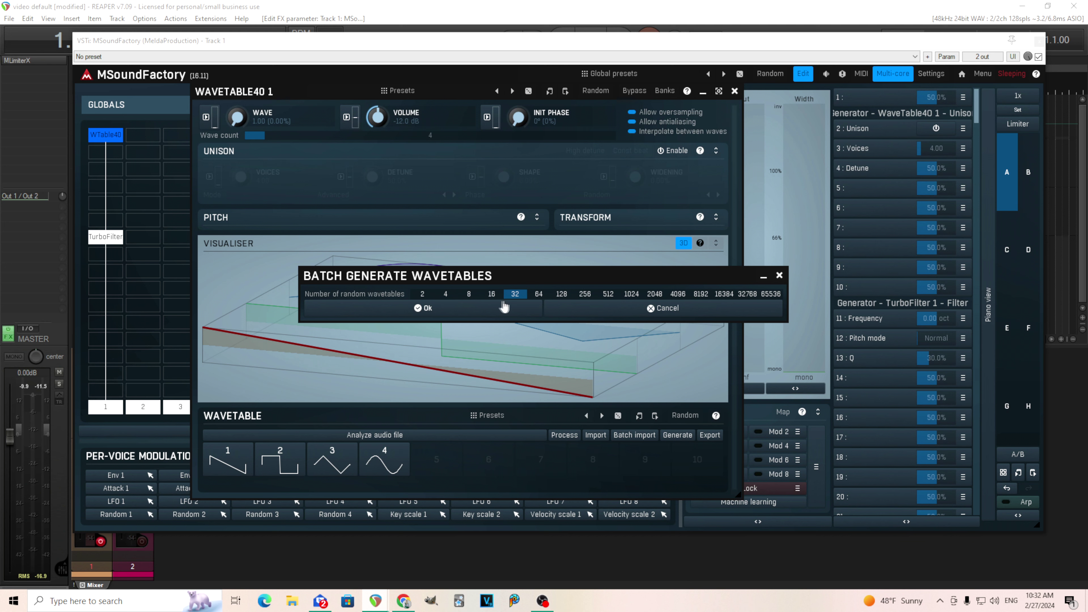
click(518, 310)
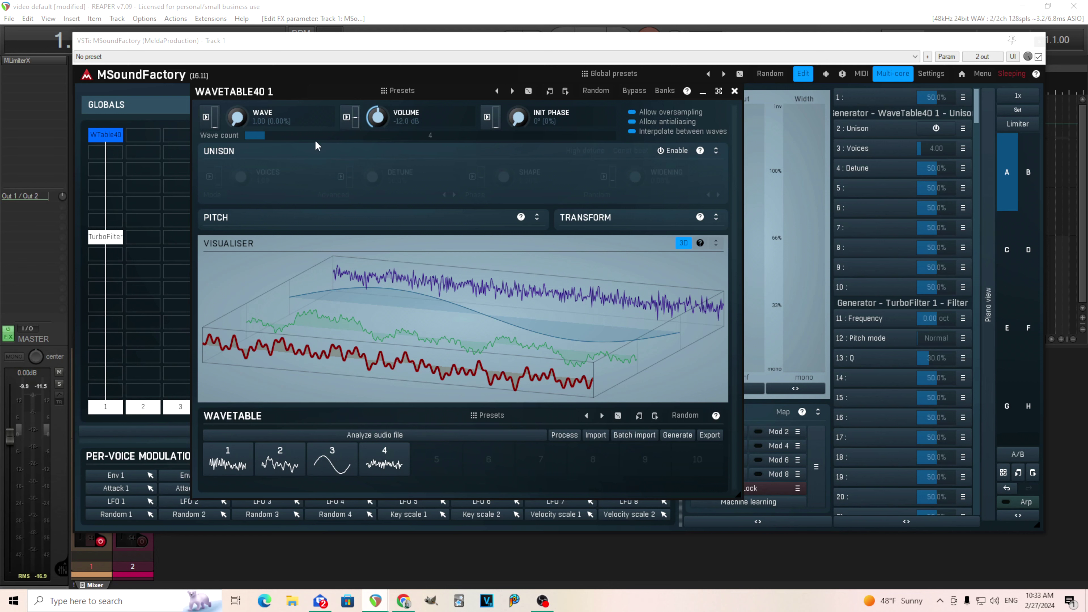
Step: Set the wave count of WaveTable40 1 to 32 and batch generate a new set of 32 random wavetables
drag(313, 136, 356, 136)
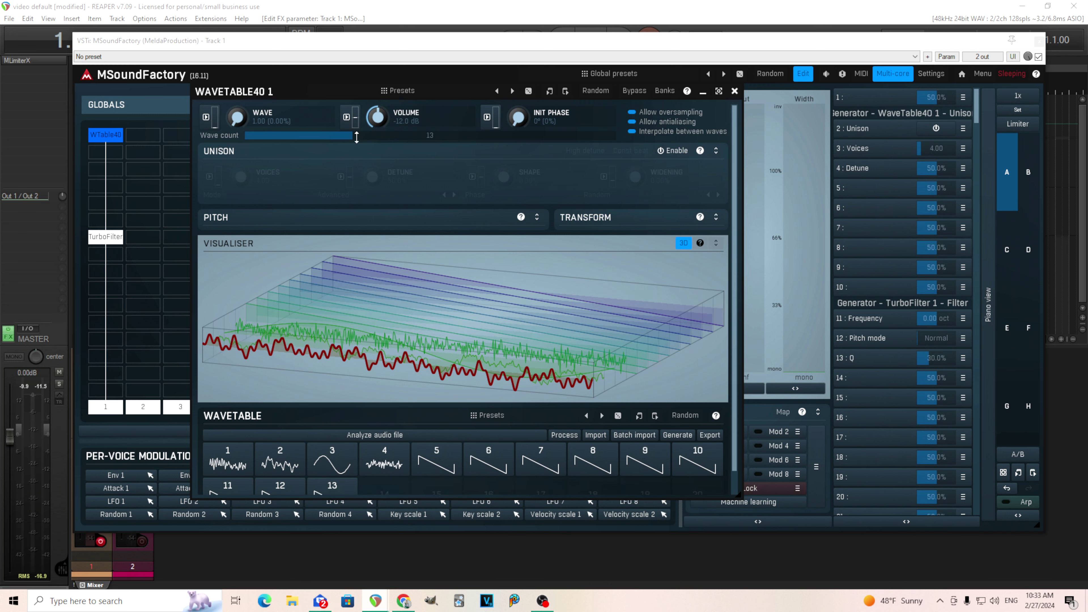
double_click(356, 136)
click(462, 227)
click(411, 228)
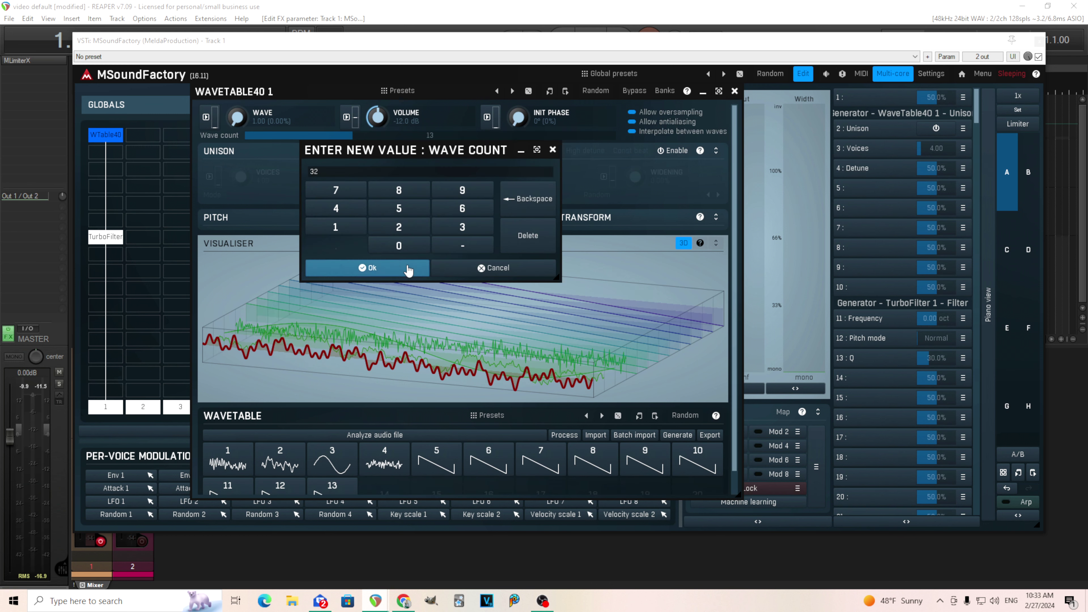
click(408, 268)
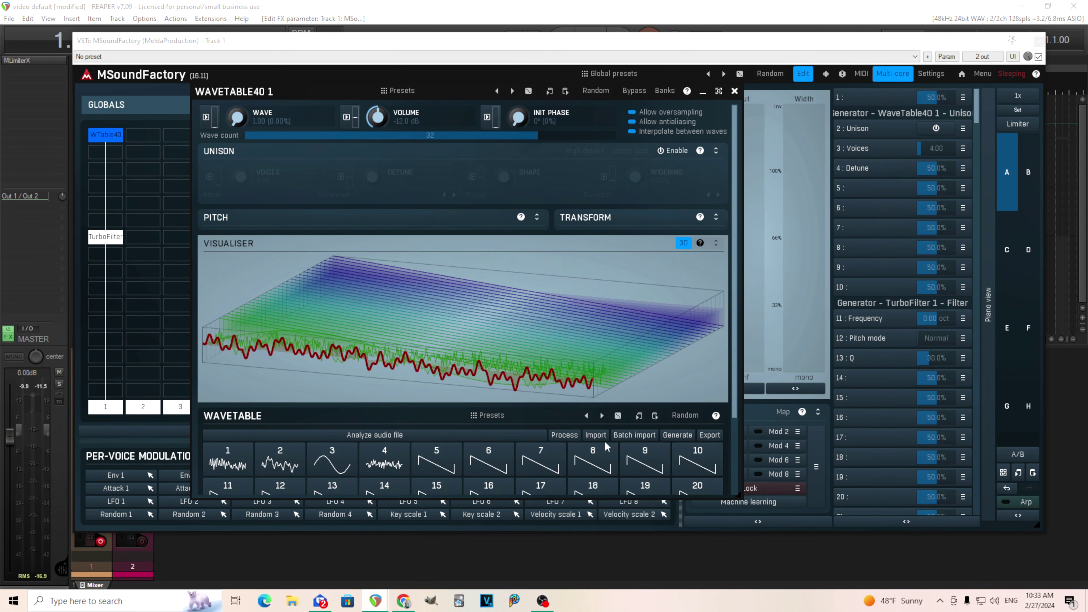
click(675, 434)
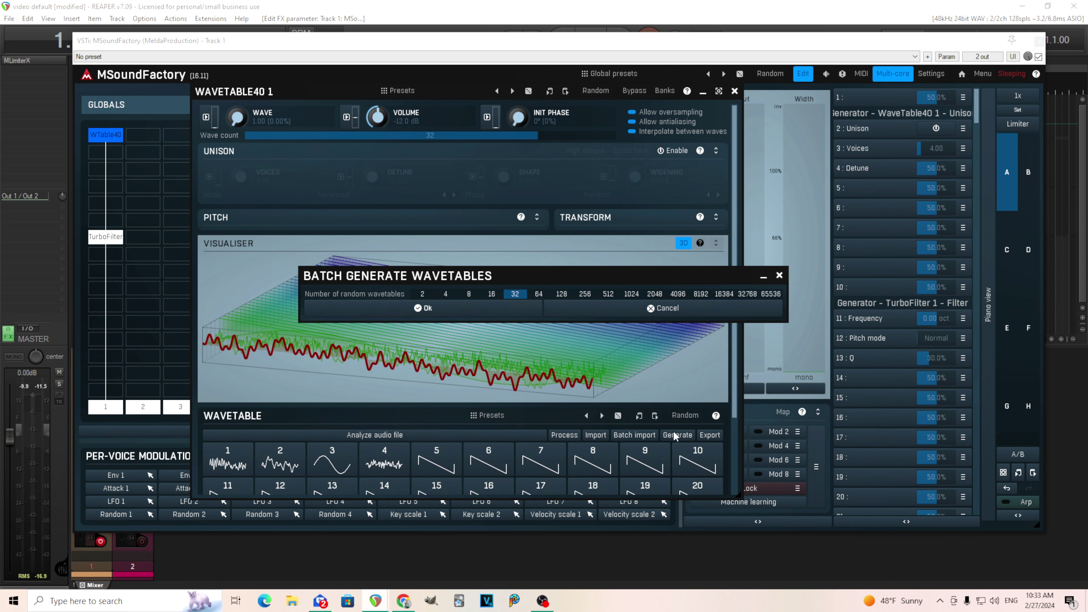
click(514, 307)
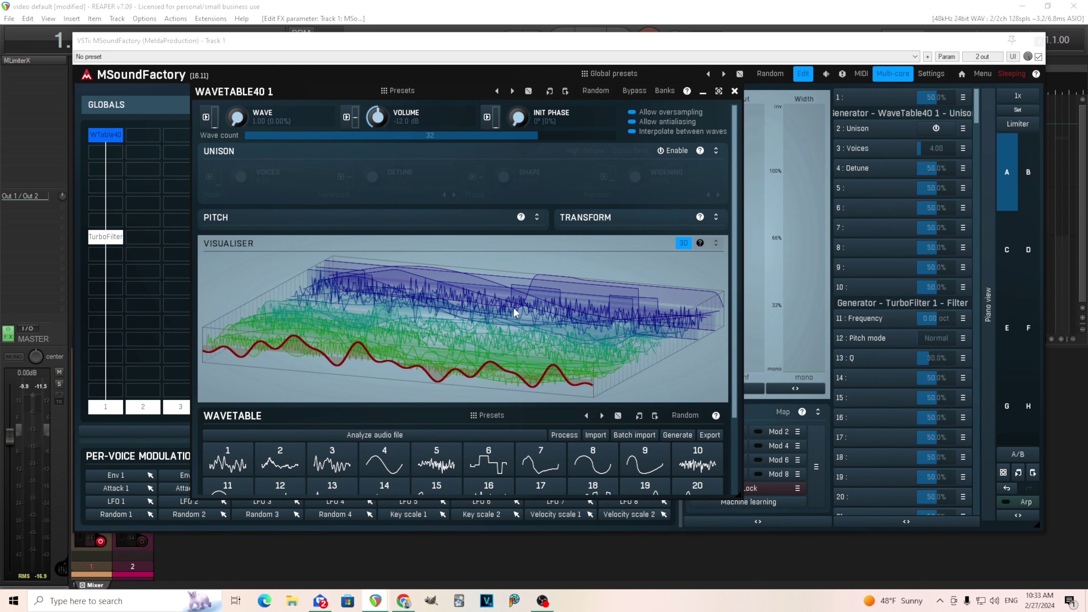
mouse_move(257, 128)
mouse_down()
mouse_move(258, 82)
mouse_move(258, 133)
mouse_up()
Step: Clear the Modulation wheel to Param 256 controller assignment in the MIDI settings
click(862, 73)
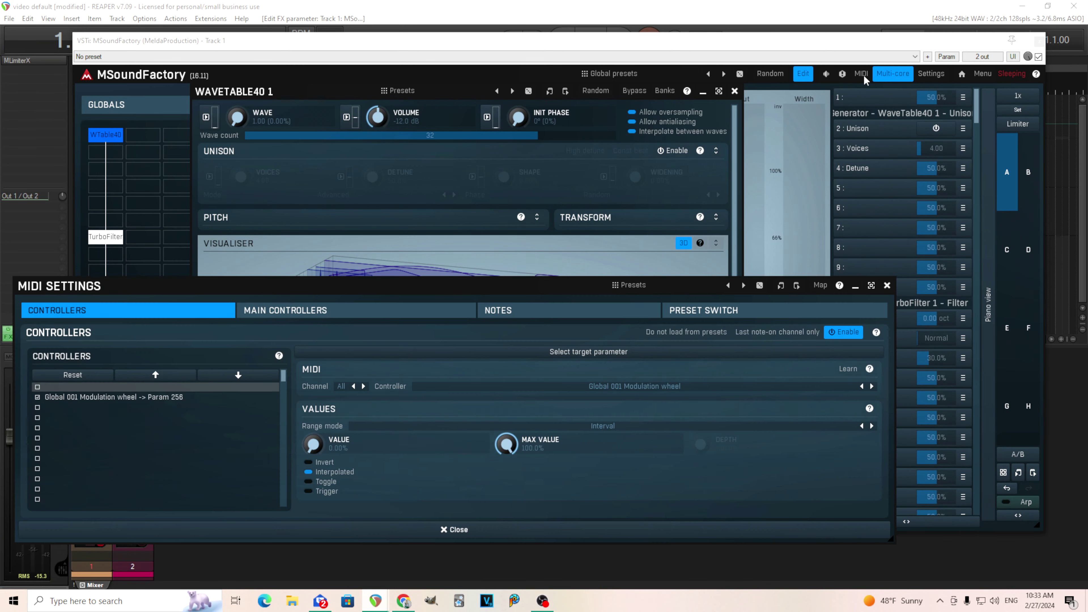
click(155, 398)
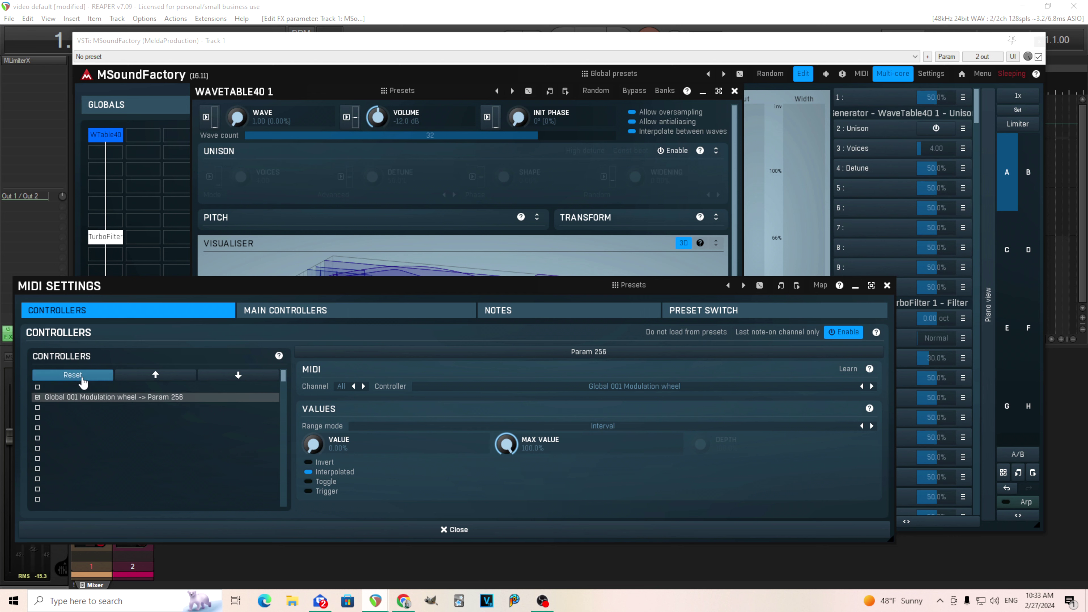
click(74, 375)
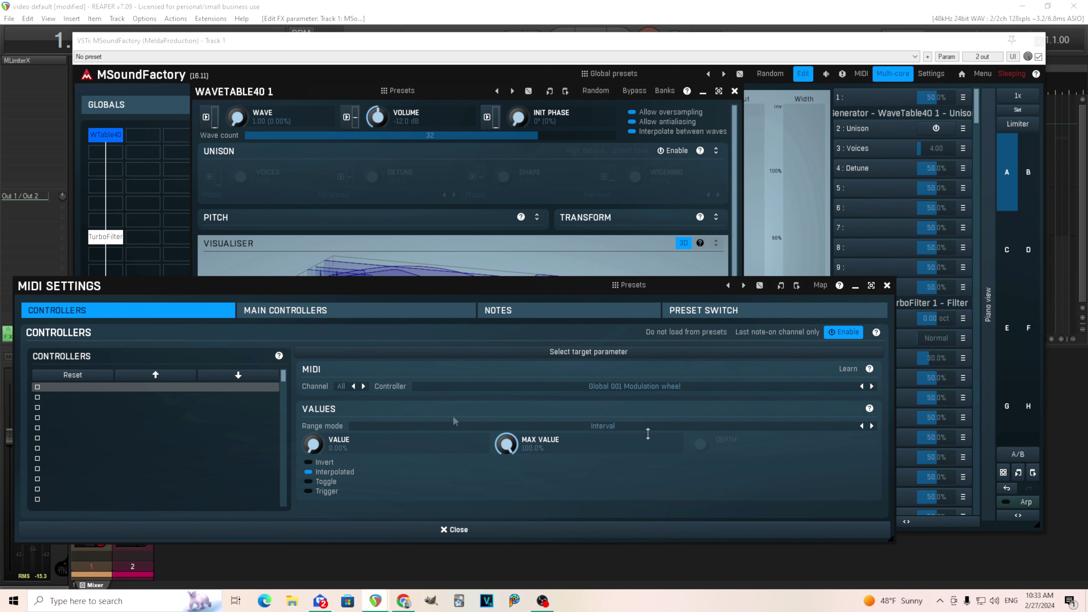
Step: Learn the Wave parameter of WaveTable40 1 to MIDI controller Main 1, enable the assignment and close the MIDI settings
click(842, 371)
click(238, 119)
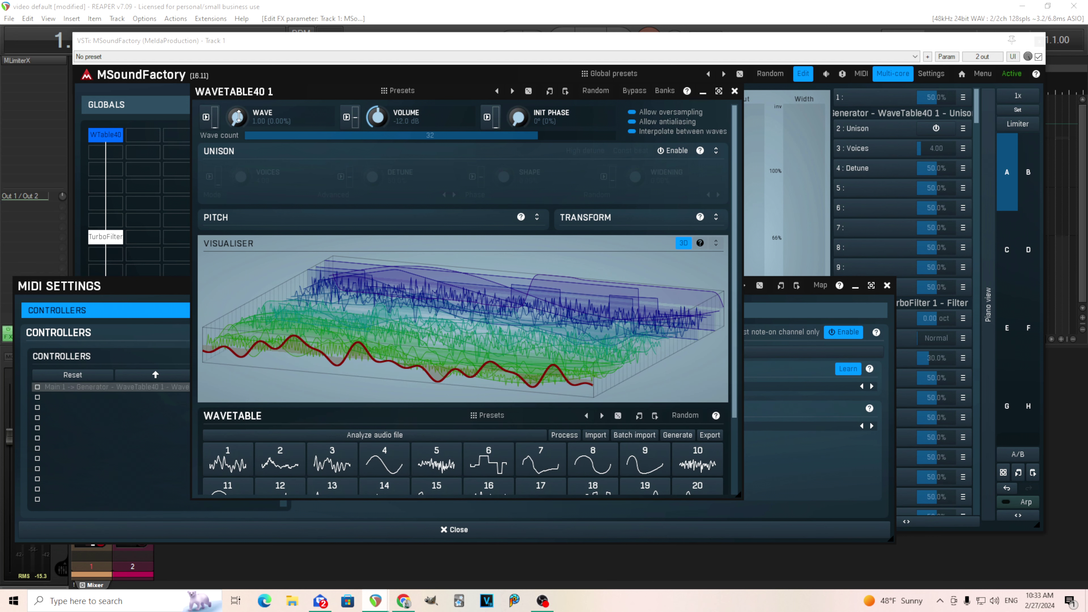
click(849, 369)
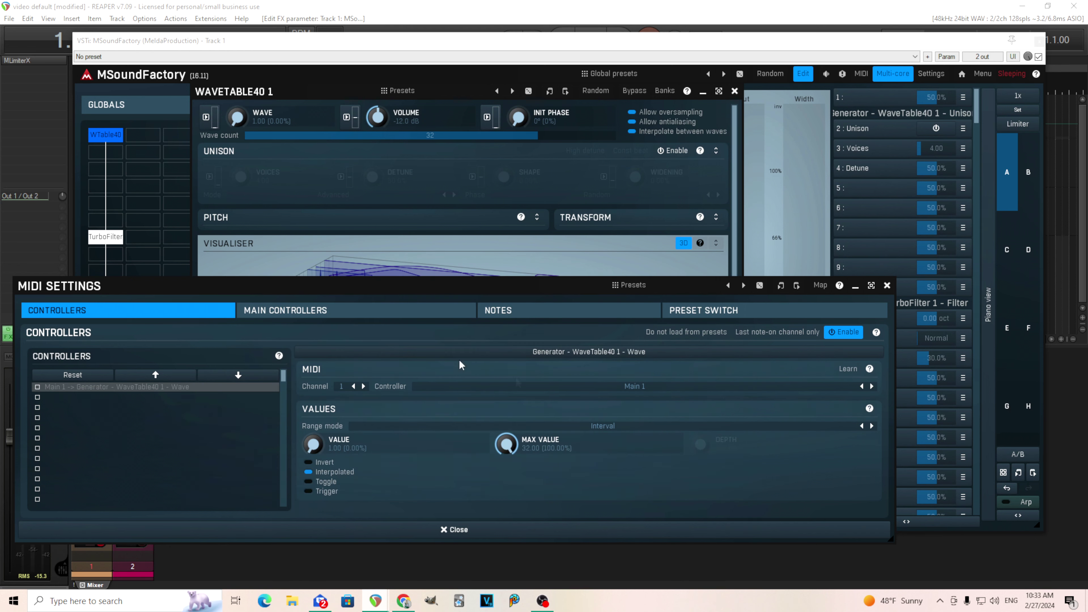
click(38, 388)
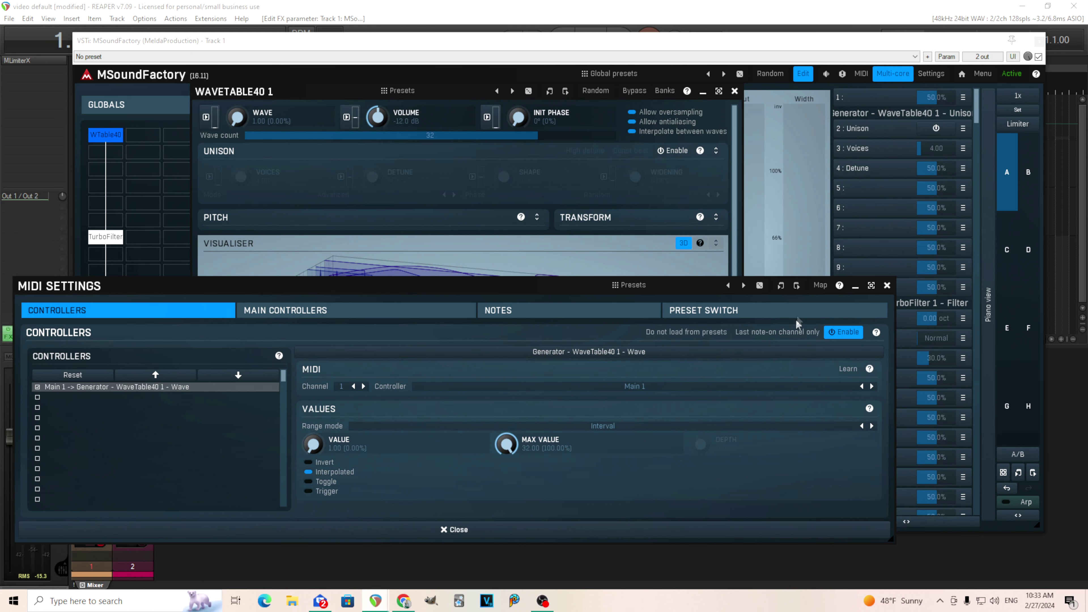
click(886, 286)
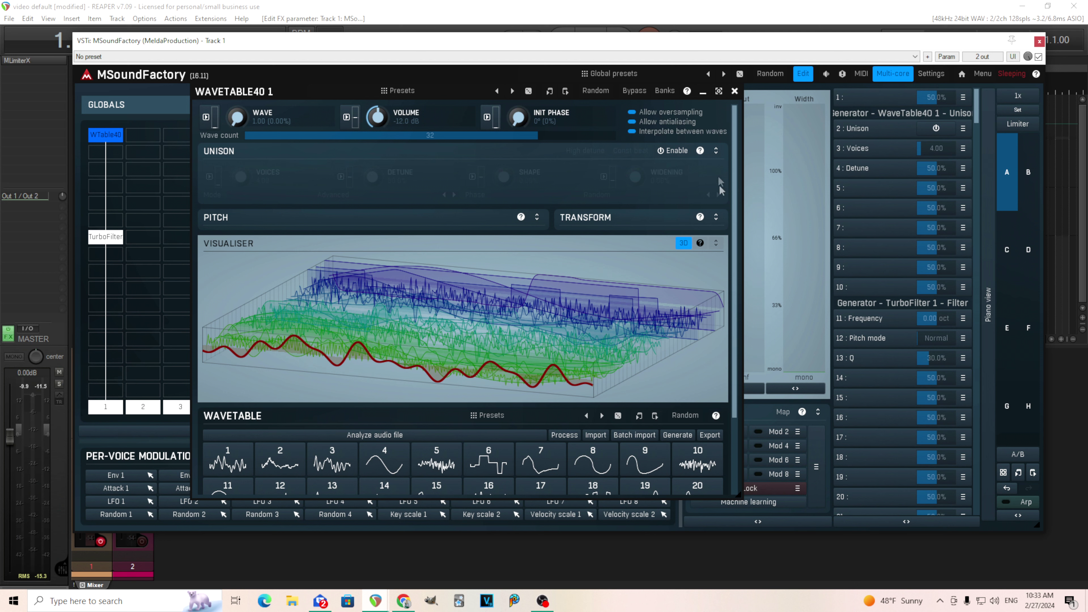
Step: Set up 4 banks for WaveTable40 1, name the first one Generated and save the current wavetable into it
click(667, 91)
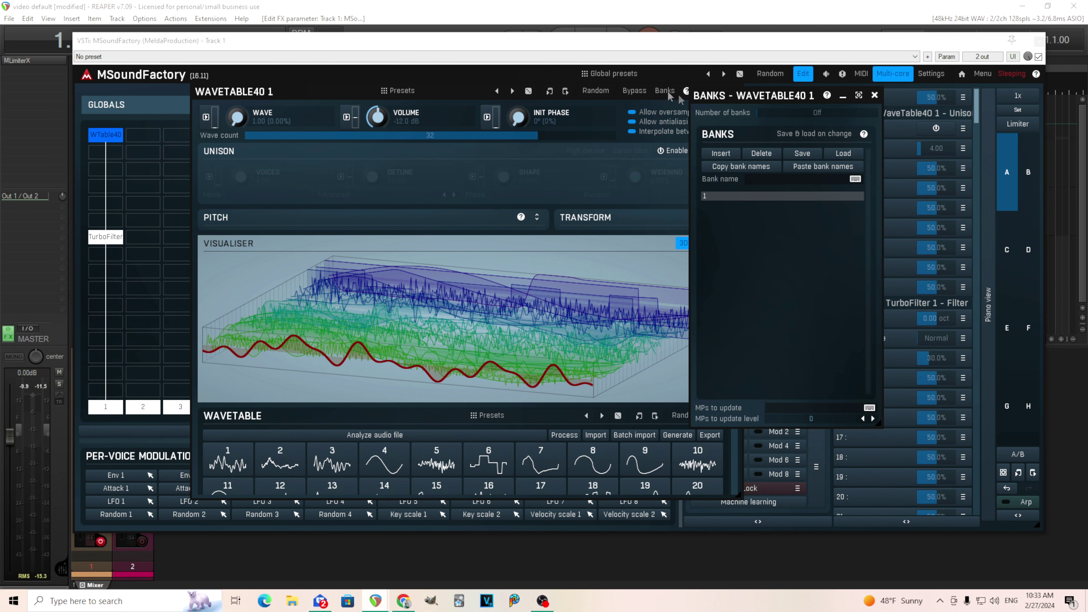
drag(714, 98, 537, 115)
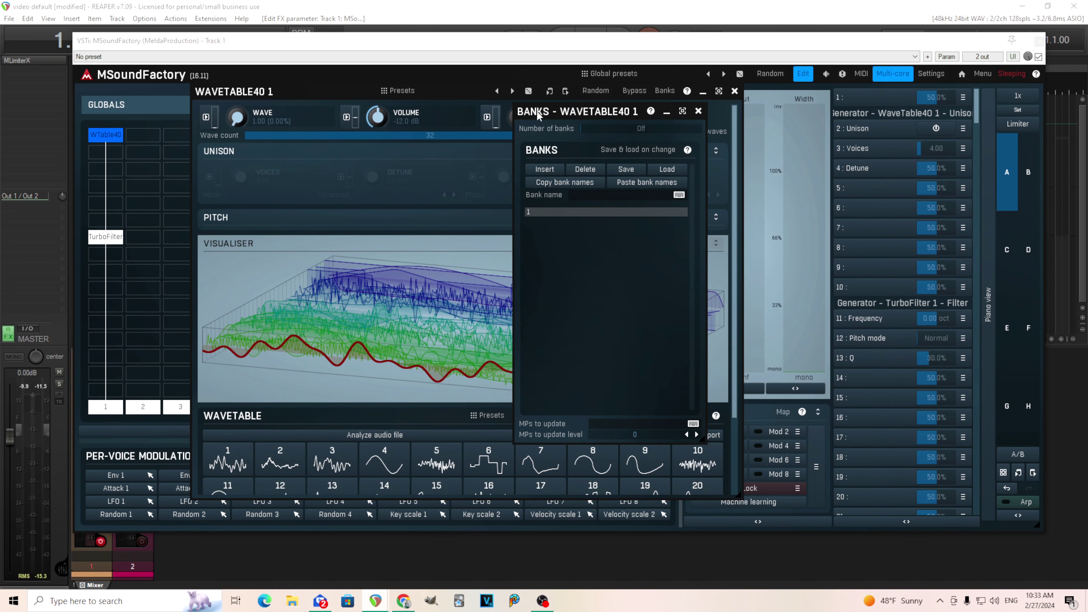
click(593, 195)
text(Generated)
click(621, 172)
click(699, 111)
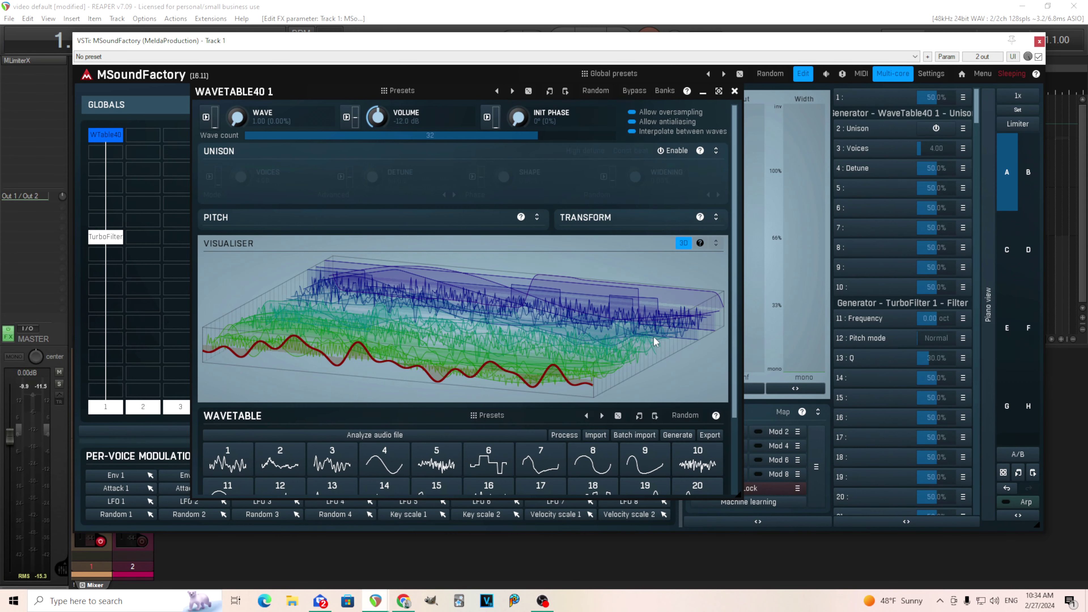
Step: Load the AC-Vowels.wav wavetable preset from the Science facts folder
click(489, 415)
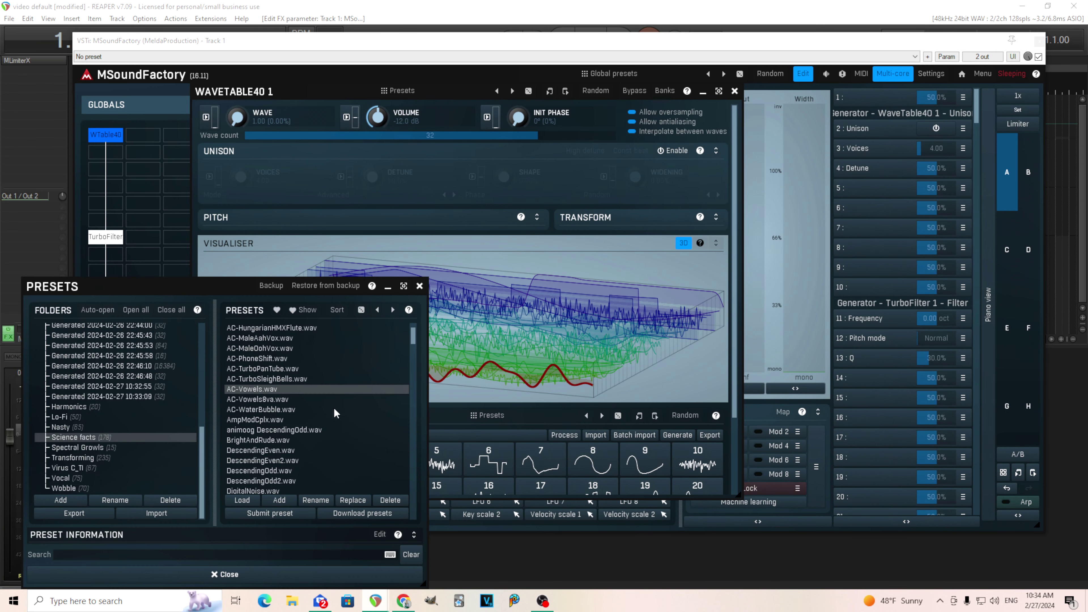
click(284, 387)
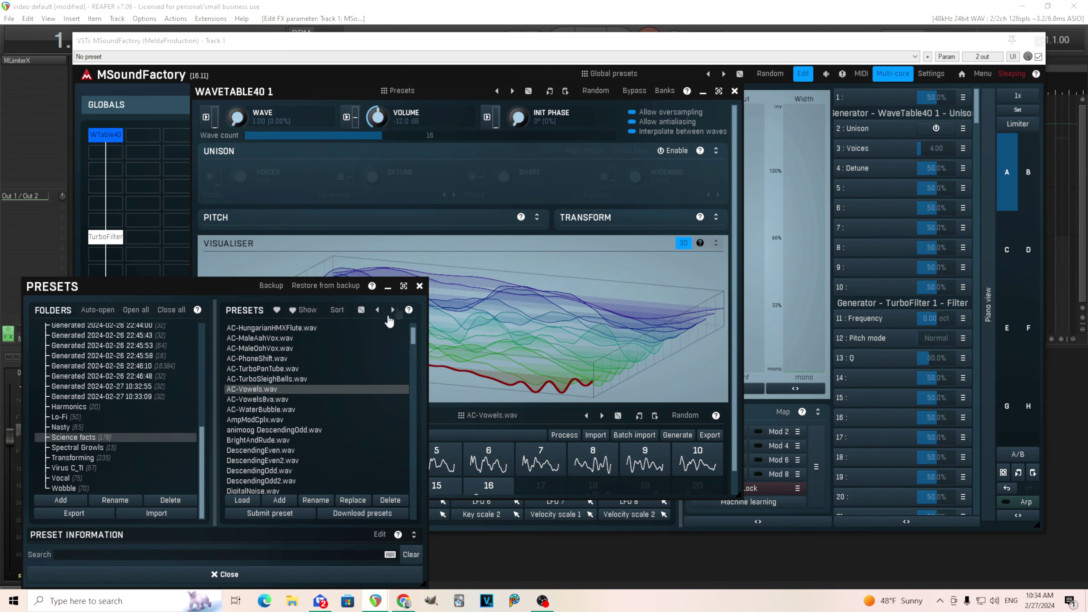
click(418, 286)
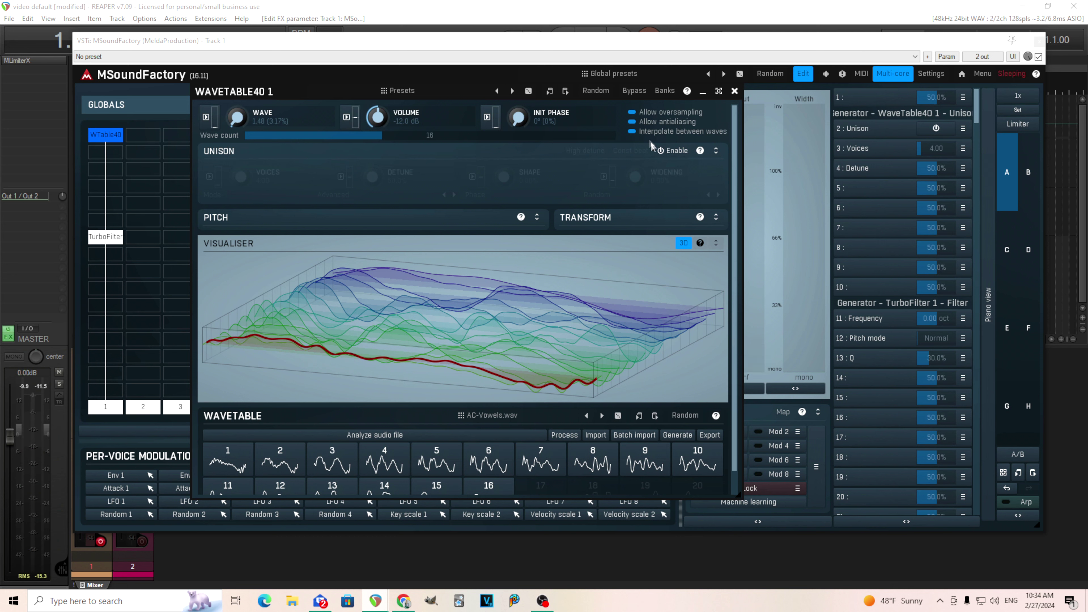
Step: Name the second bank of WaveTable40 1 Vowels
click(664, 92)
click(553, 221)
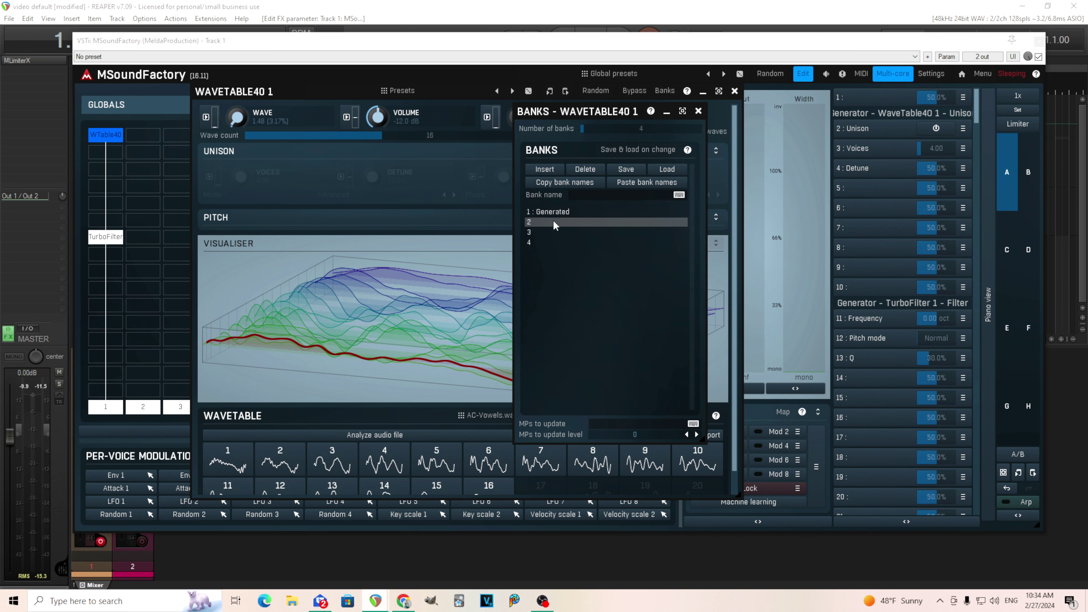
click(604, 195)
text(Vowels)
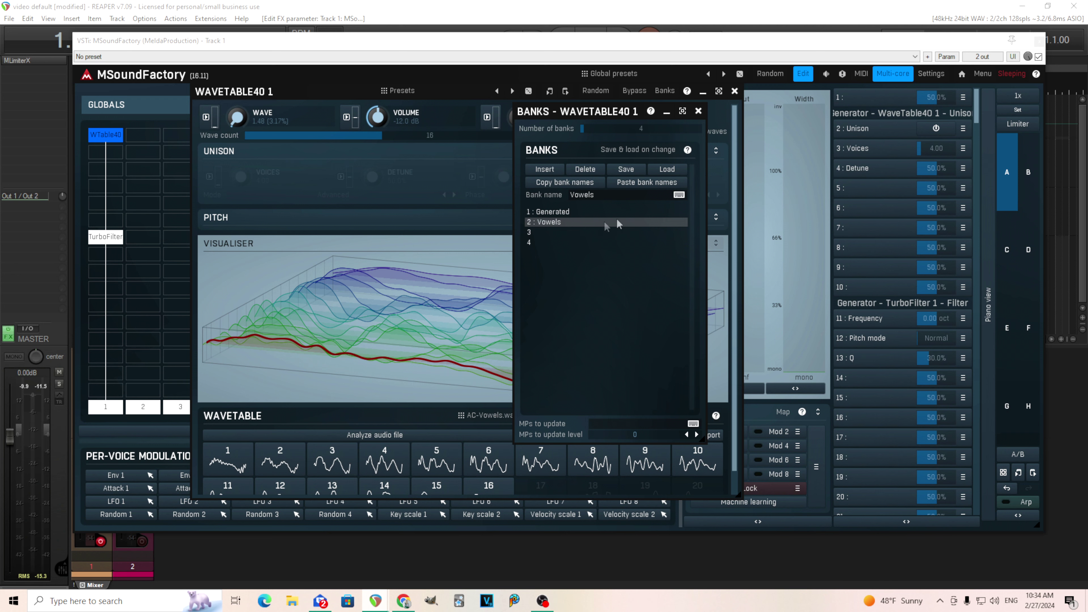
click(699, 111)
Step: Load the AC-MaleAahVox.wav wavetable preset from the Science facts folder
click(514, 416)
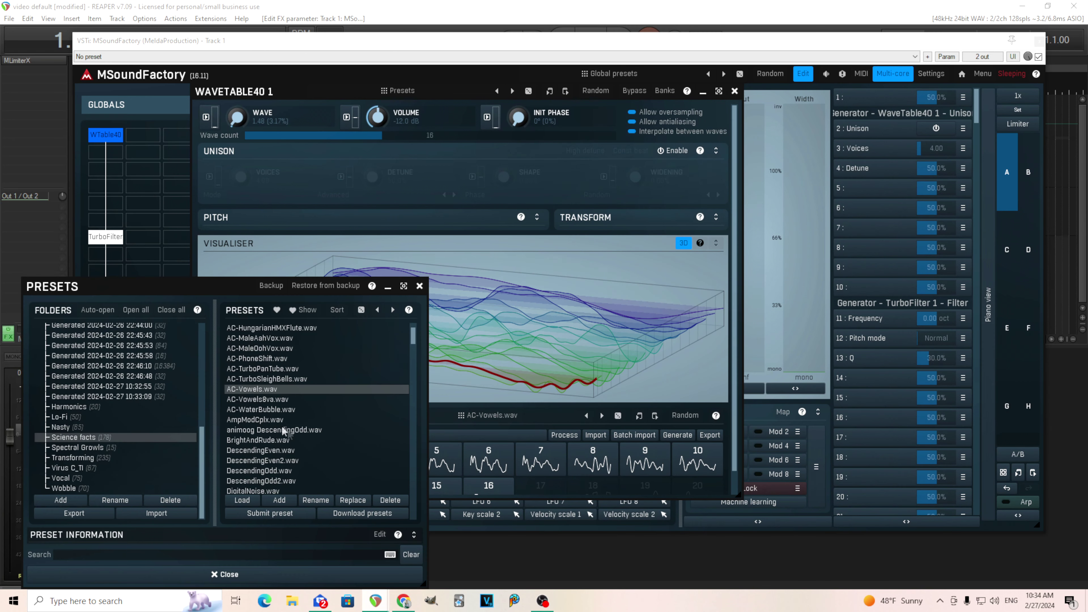
click(291, 337)
click(419, 286)
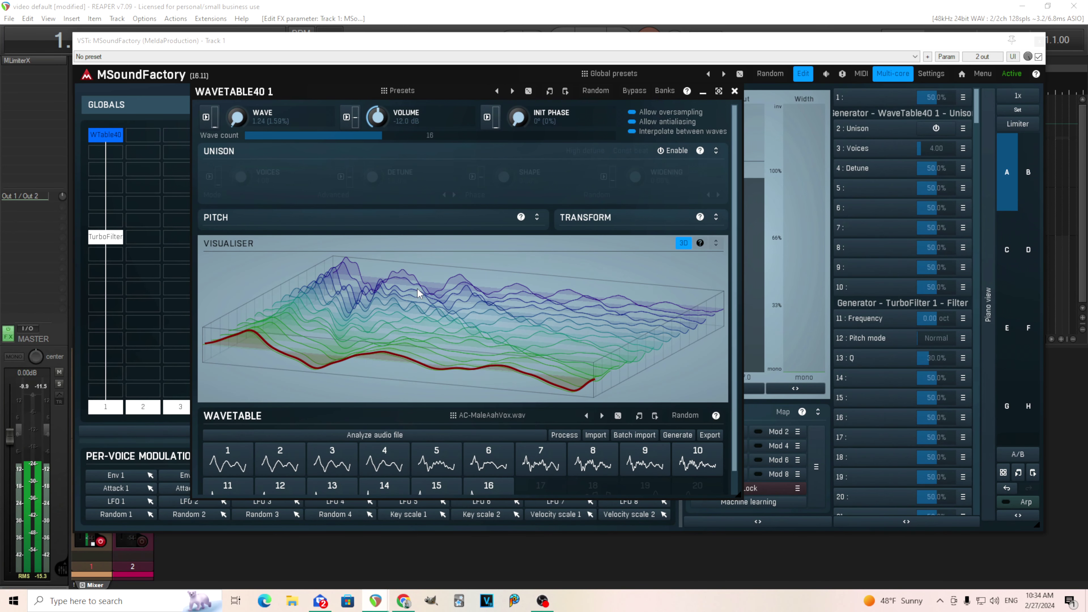
Step: Name the third bank of WaveTable40 1 Male Ah
click(665, 91)
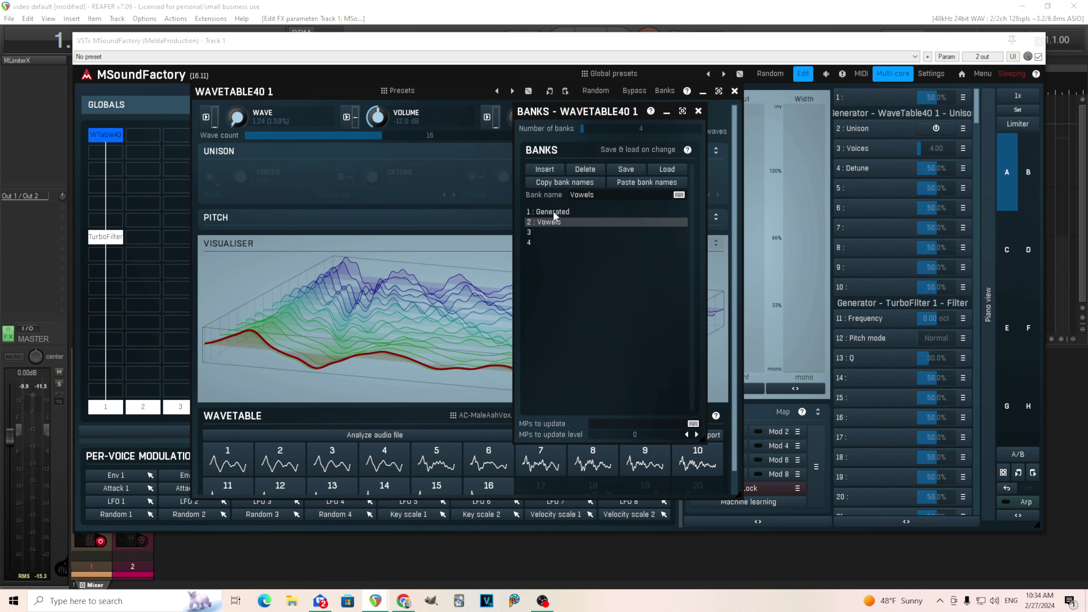
click(560, 236)
click(595, 195)
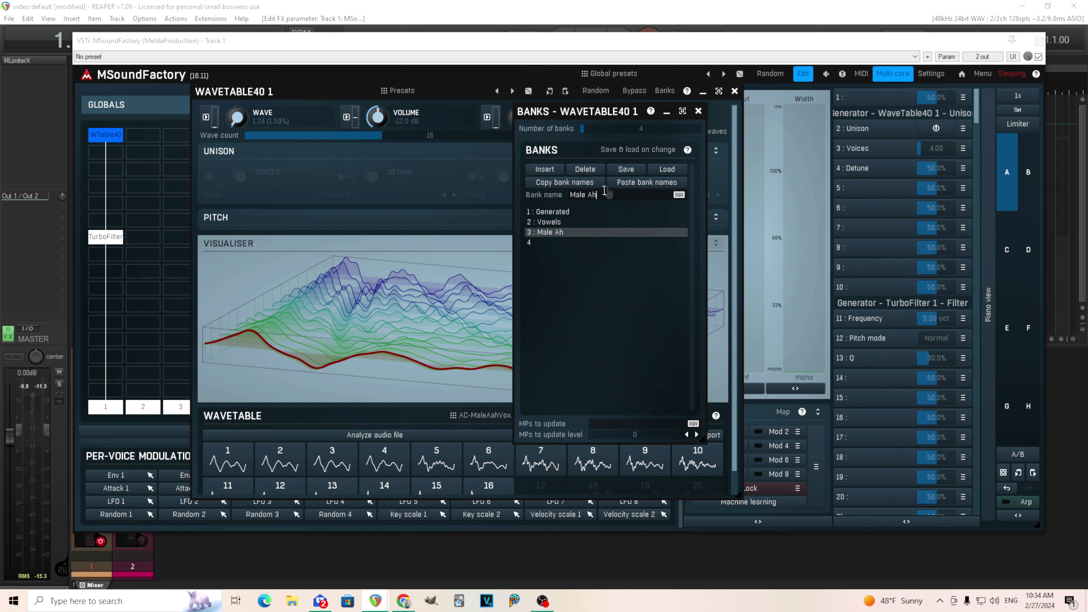
click(698, 111)
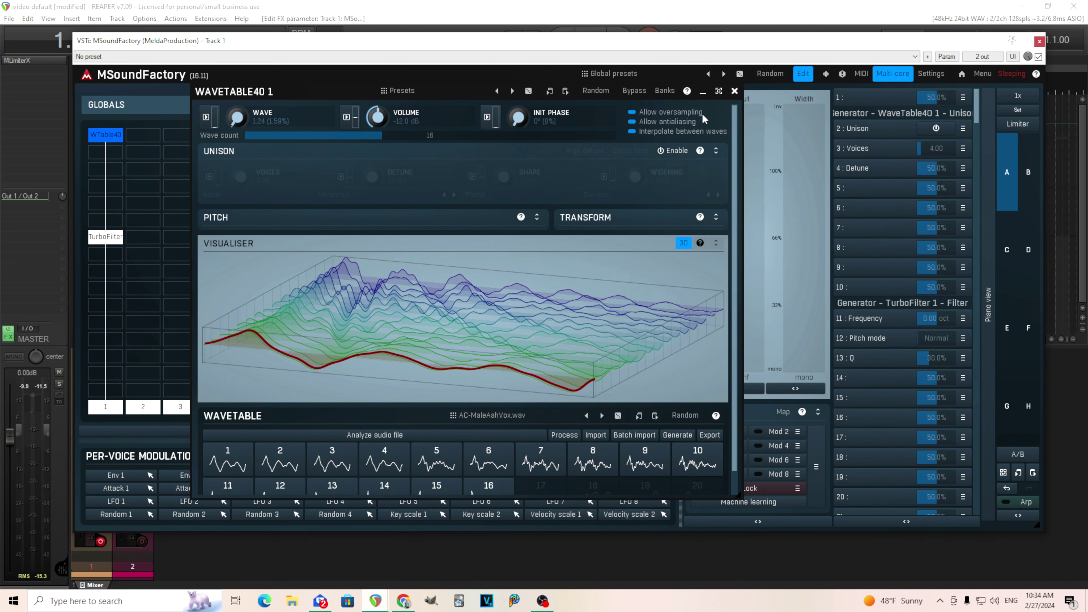
Step: Load the AC-FemAahVox.wav wavetable preset from the Science facts folder and play it
click(505, 419)
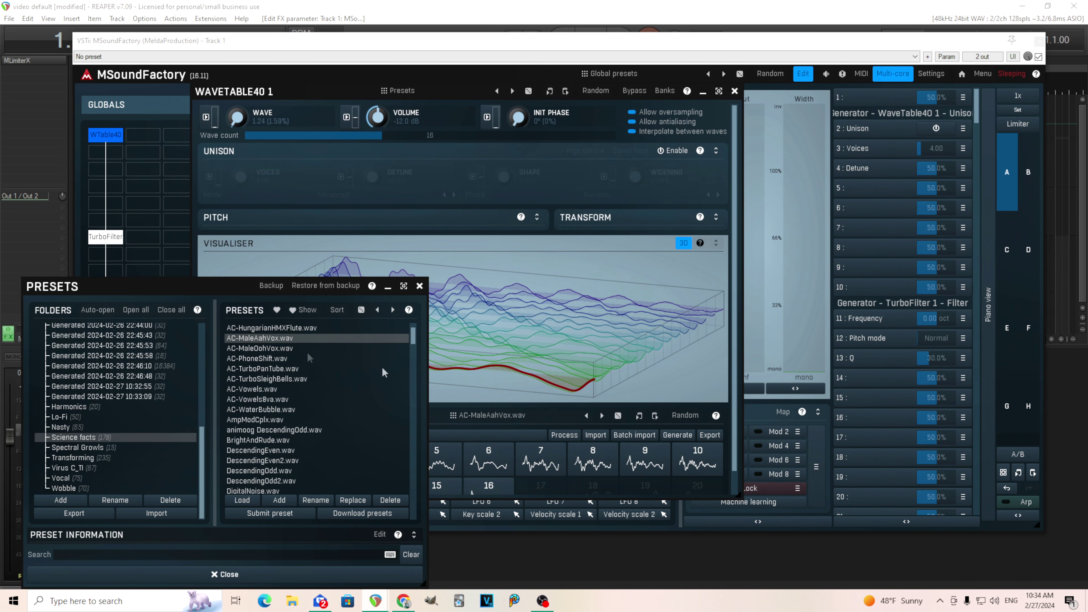
click(259, 338)
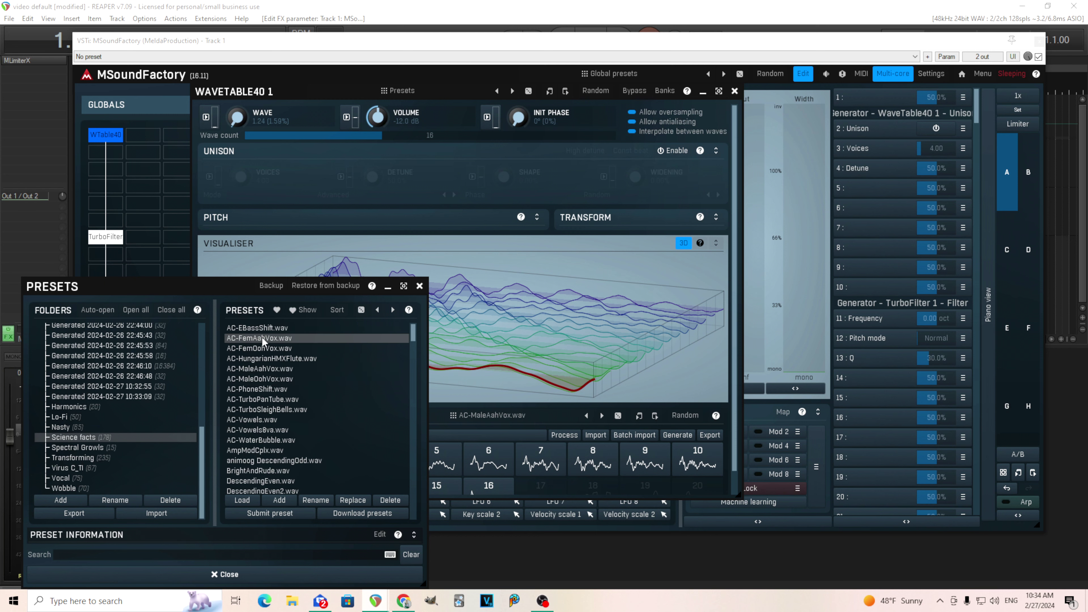
click(420, 286)
key(space)
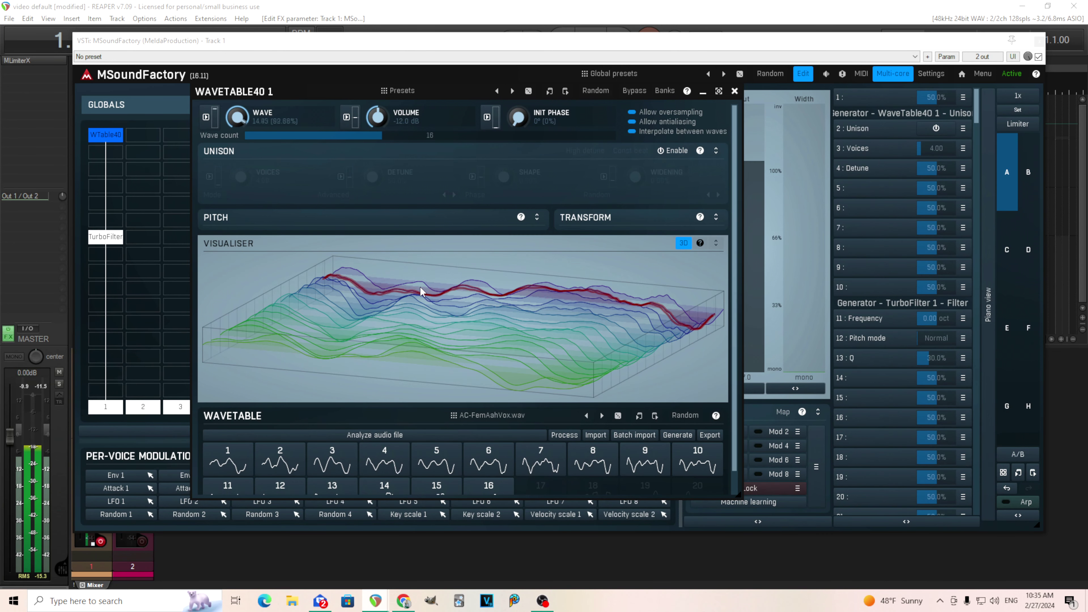
Step: Name the fourth bank of WaveTable40 1 Female Ah
click(664, 91)
click(588, 197)
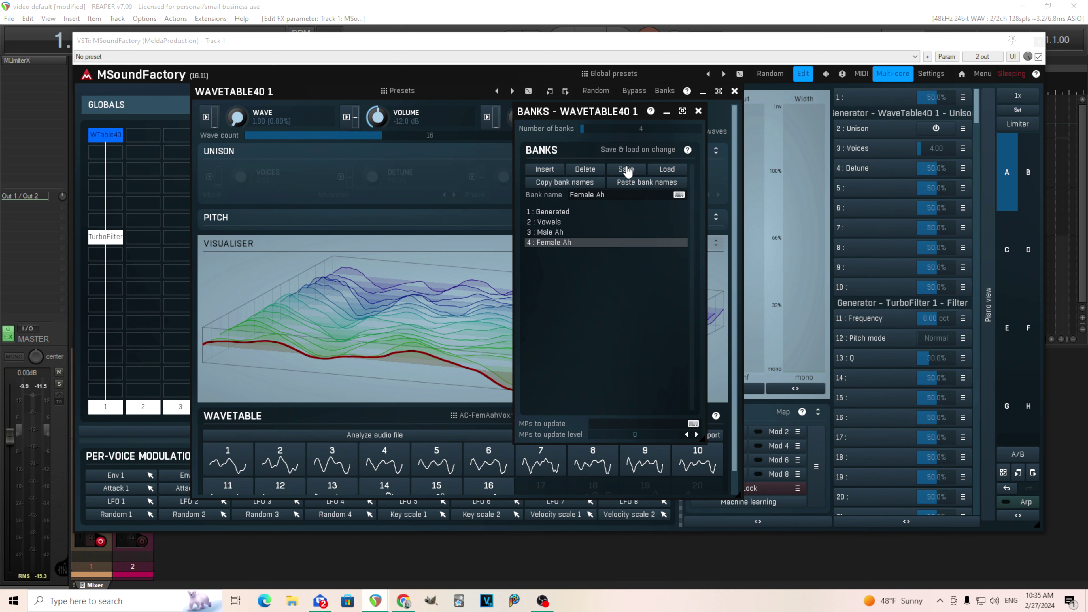
click(699, 112)
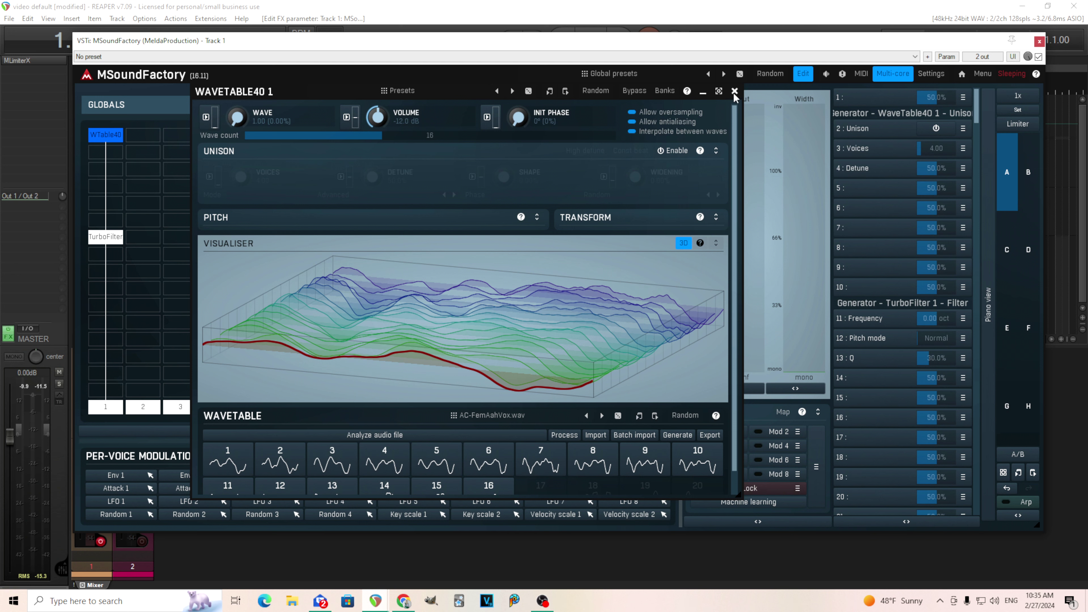
Step: Add the Bank parameter of generator WaveTable40 1 to multiparameter 1
double_click(881, 106)
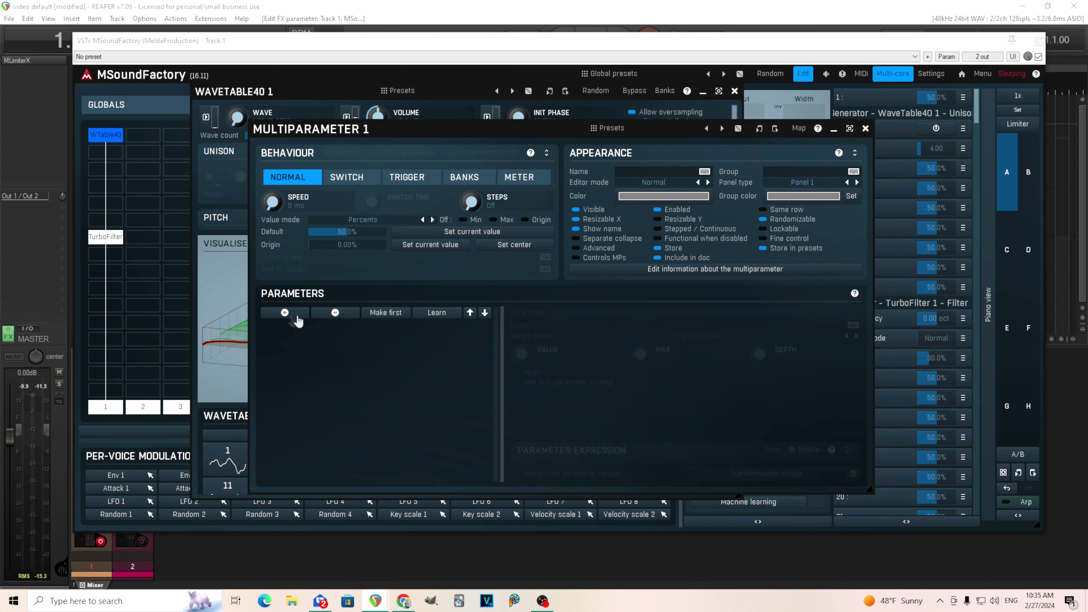
click(284, 312)
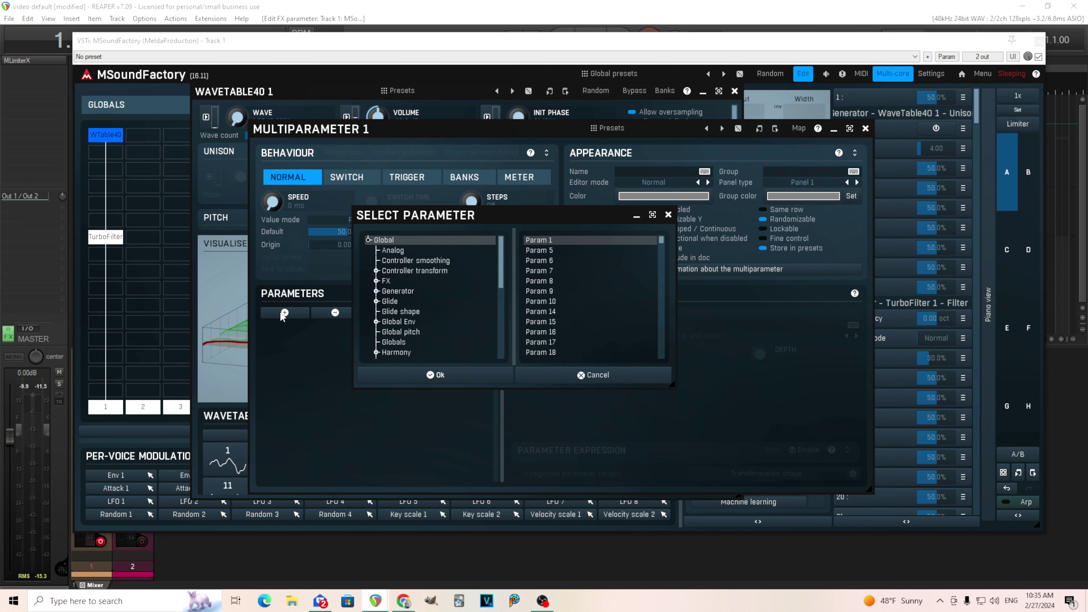
click(377, 292)
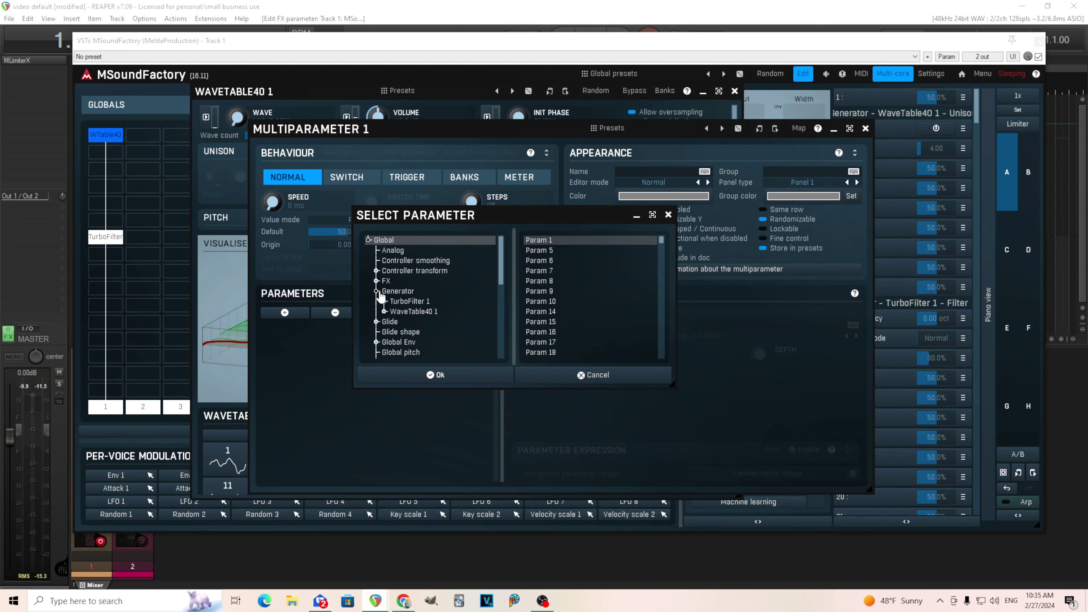
click(419, 311)
click(550, 251)
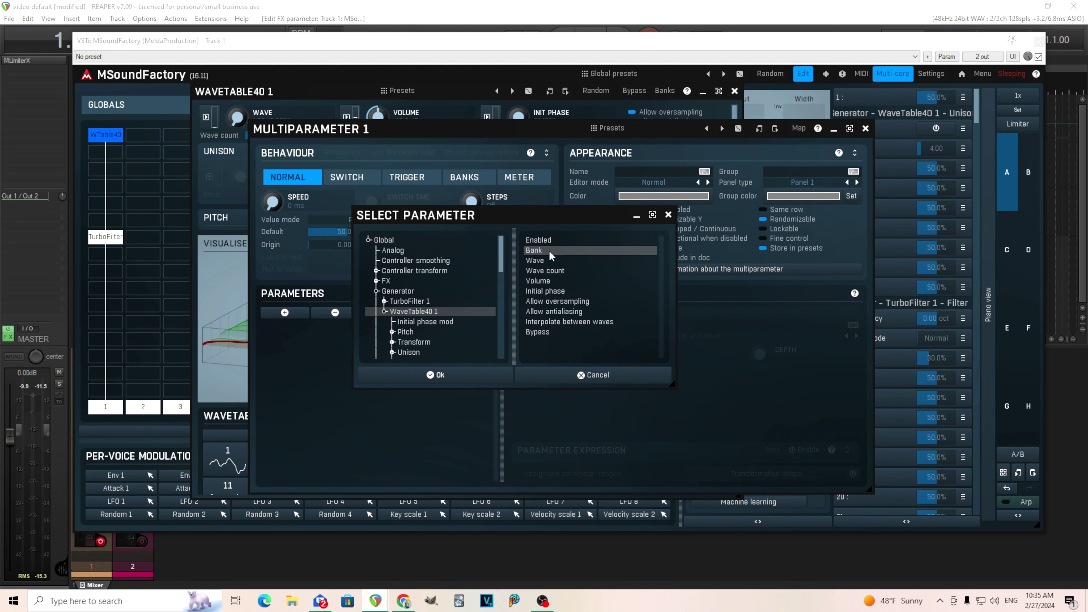
click(468, 381)
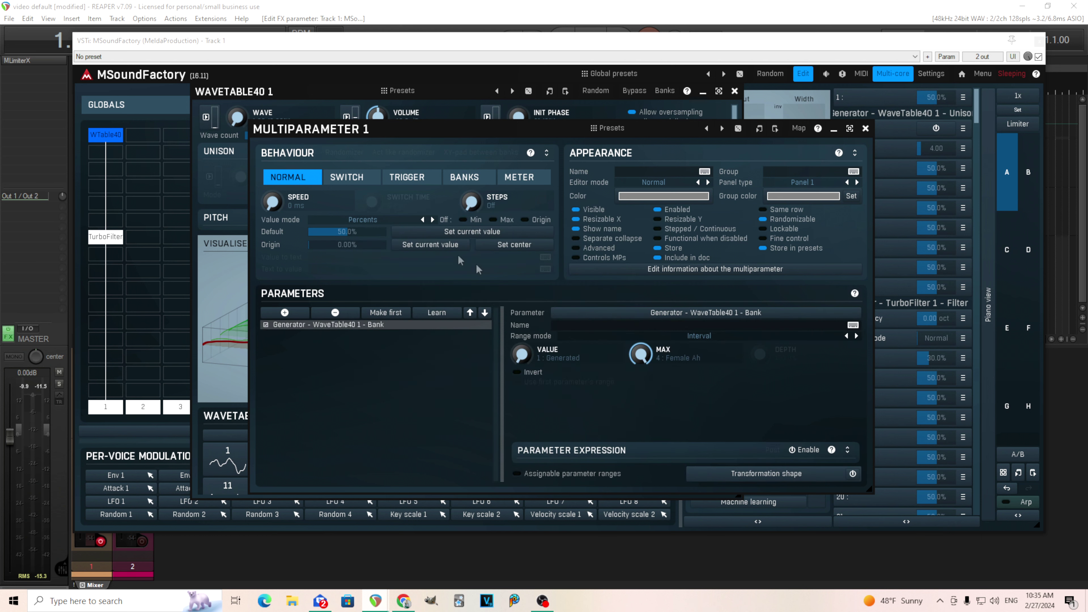
Step: Switch multiparameter 1 to Banks behaviour and check the values assigned to its banks
click(462, 183)
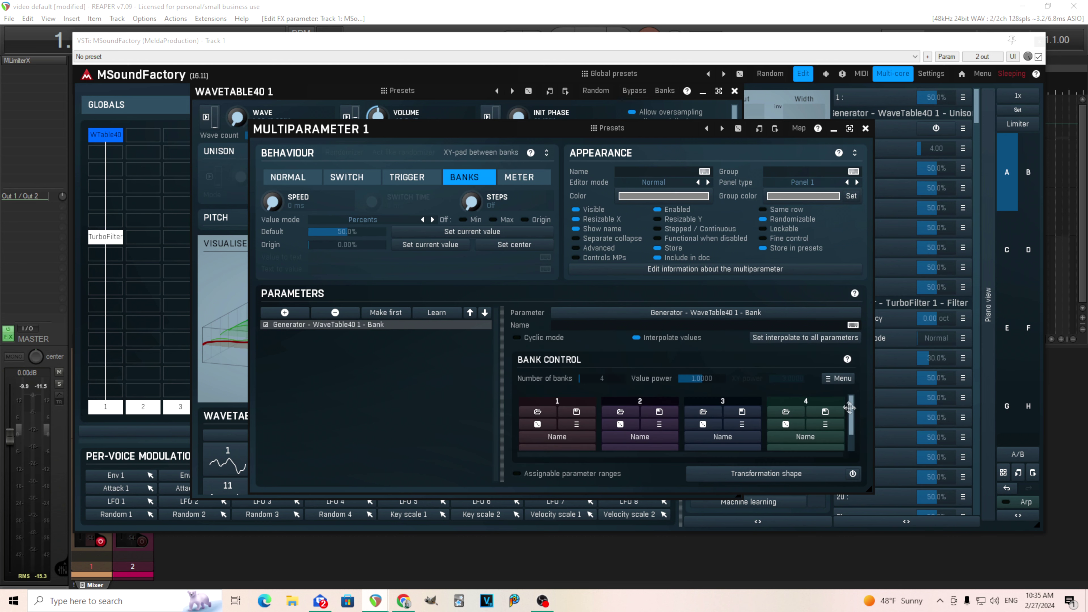
drag(853, 417, 863, 450)
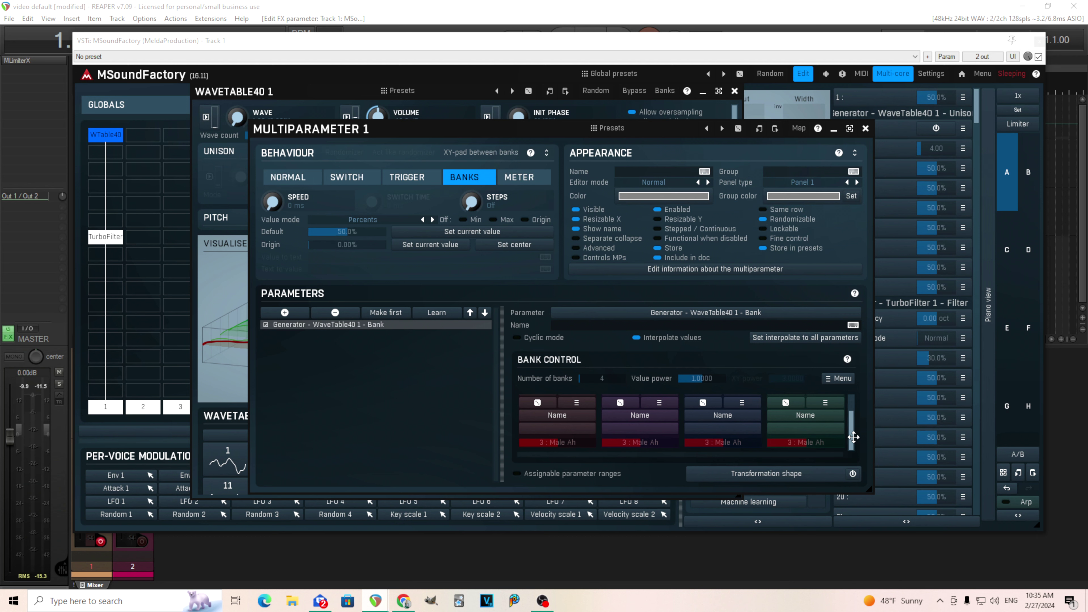
click(866, 128)
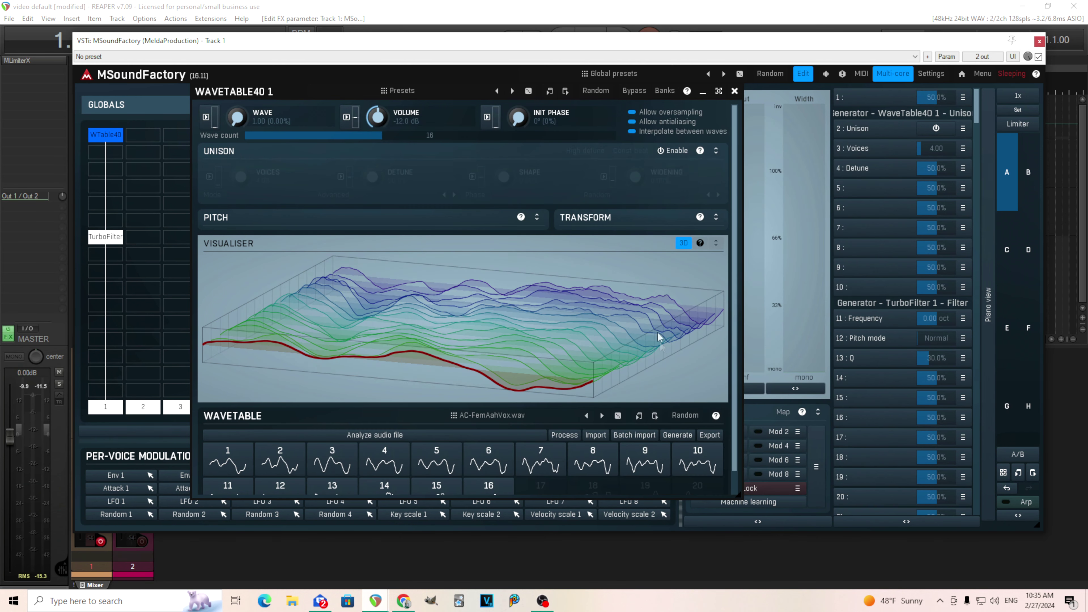
Step: Copy the bank names from WaveTable40 1 and paste them onto the banks of multiparameter 1
click(665, 91)
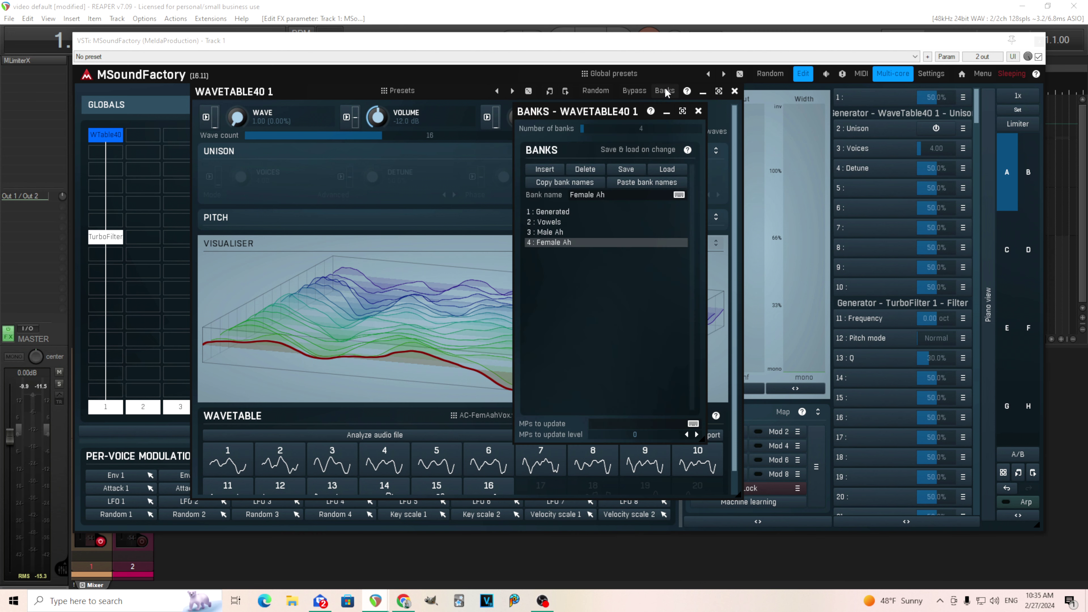
click(569, 183)
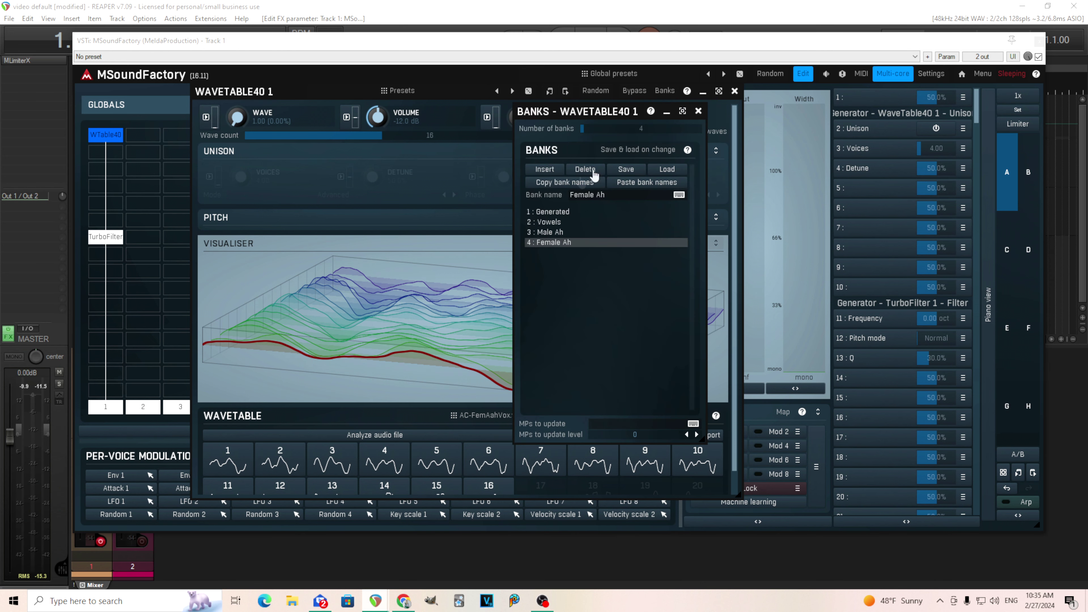
click(698, 111)
click(866, 105)
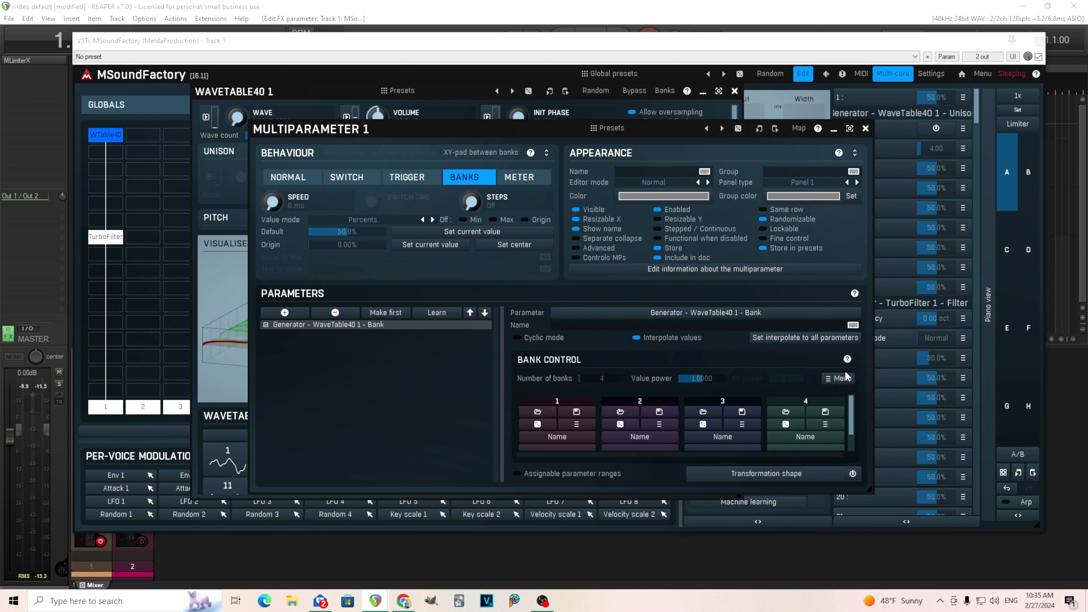
click(841, 379)
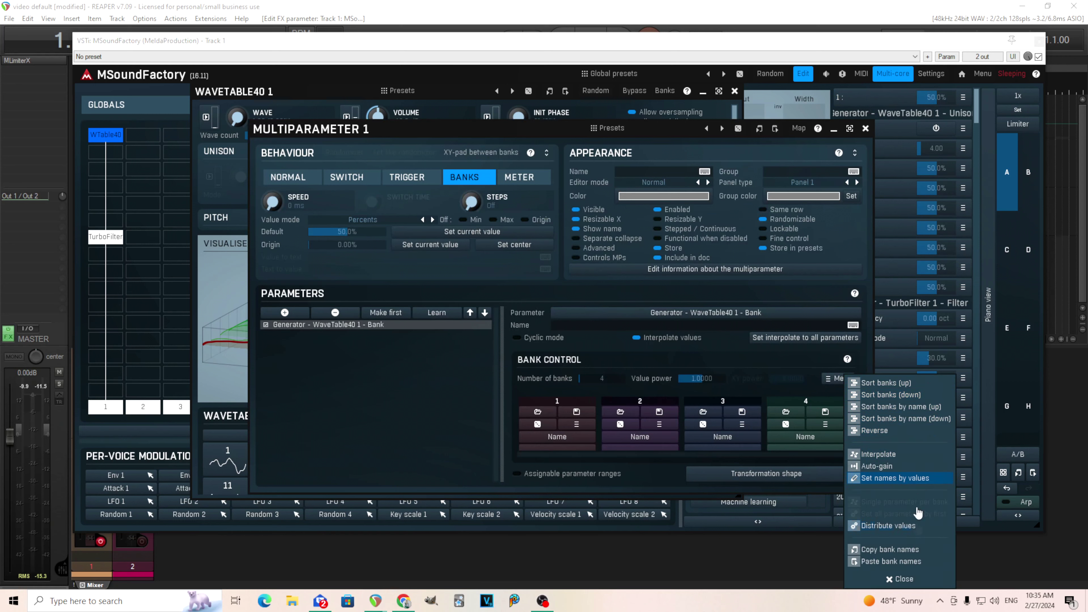
click(924, 561)
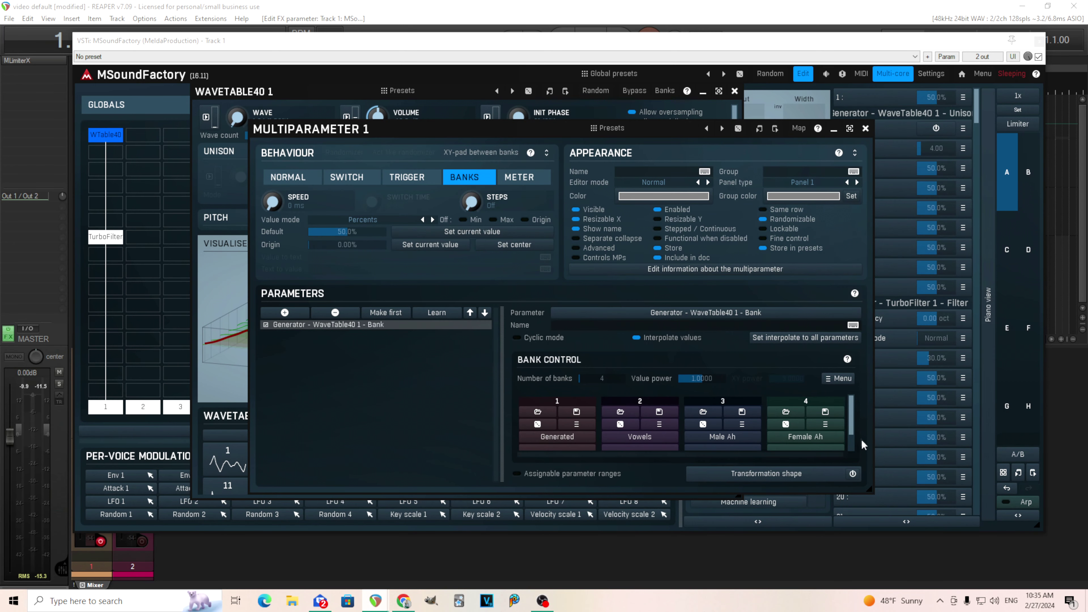
Step: Assign multiparameter 1's four banks the values Generated, Vowels, Male Ah and Female Ah, with value interpolation turned off
drag(852, 424, 856, 447)
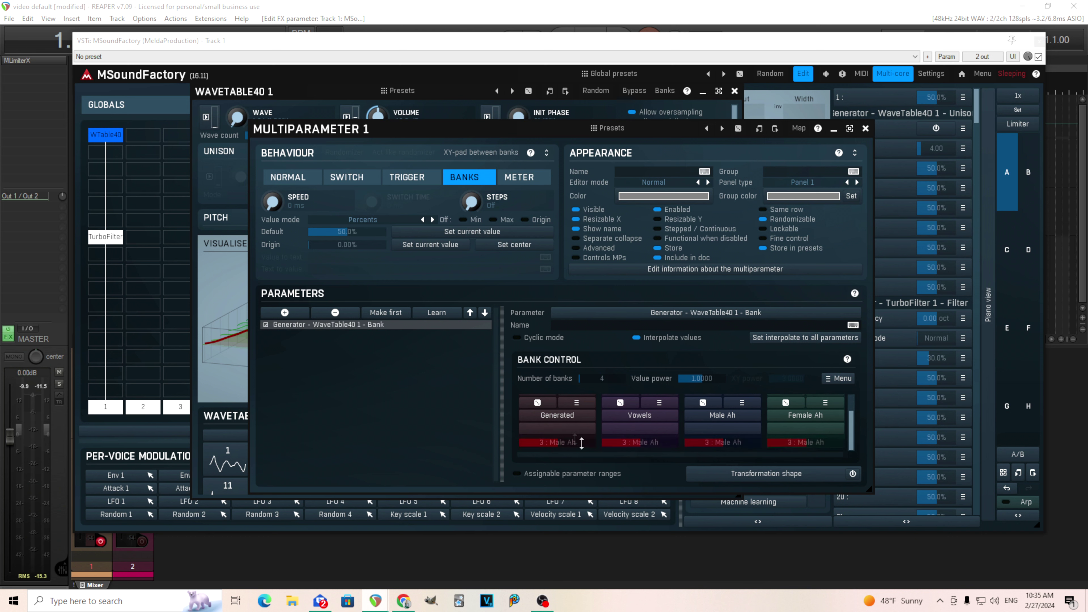
drag(574, 439, 523, 442)
drag(650, 443, 651, 450)
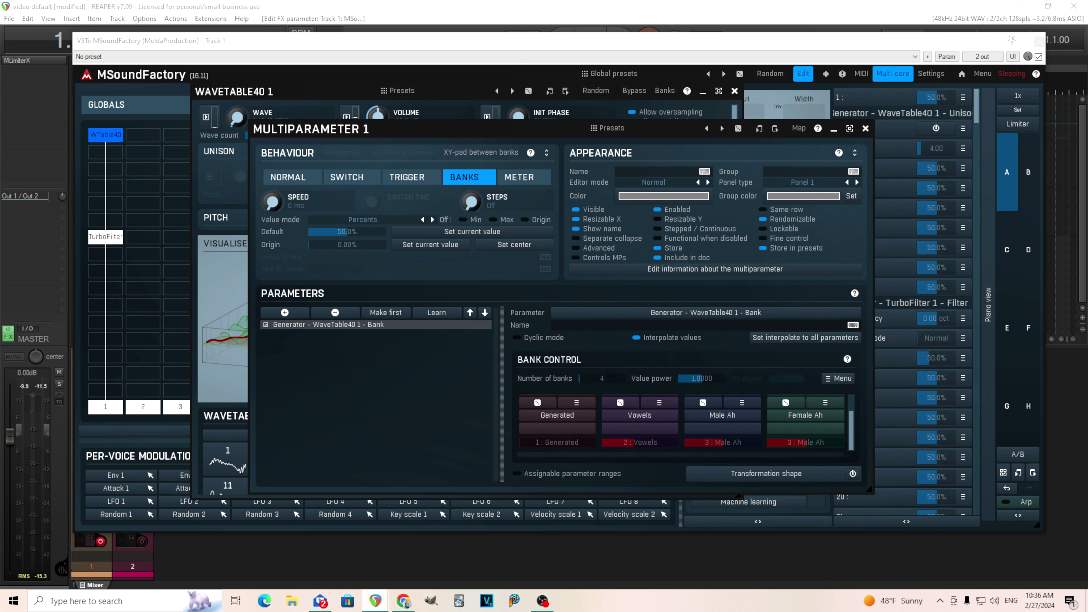
drag(820, 444, 819, 433)
click(865, 128)
Step: Set the value mode of multiparameter 1 to By bank name
click(882, 100)
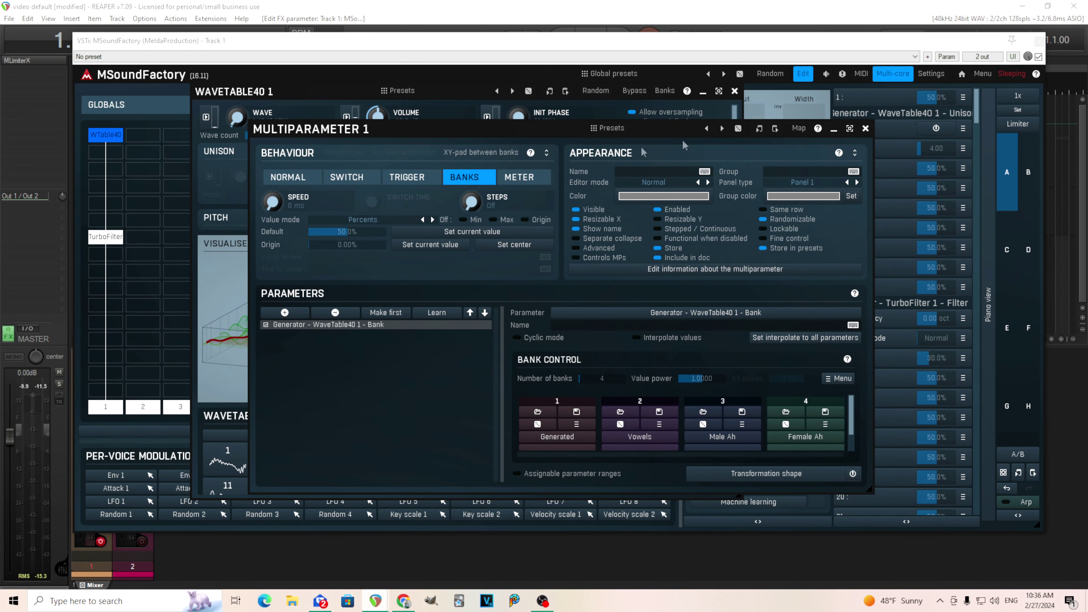
click(375, 220)
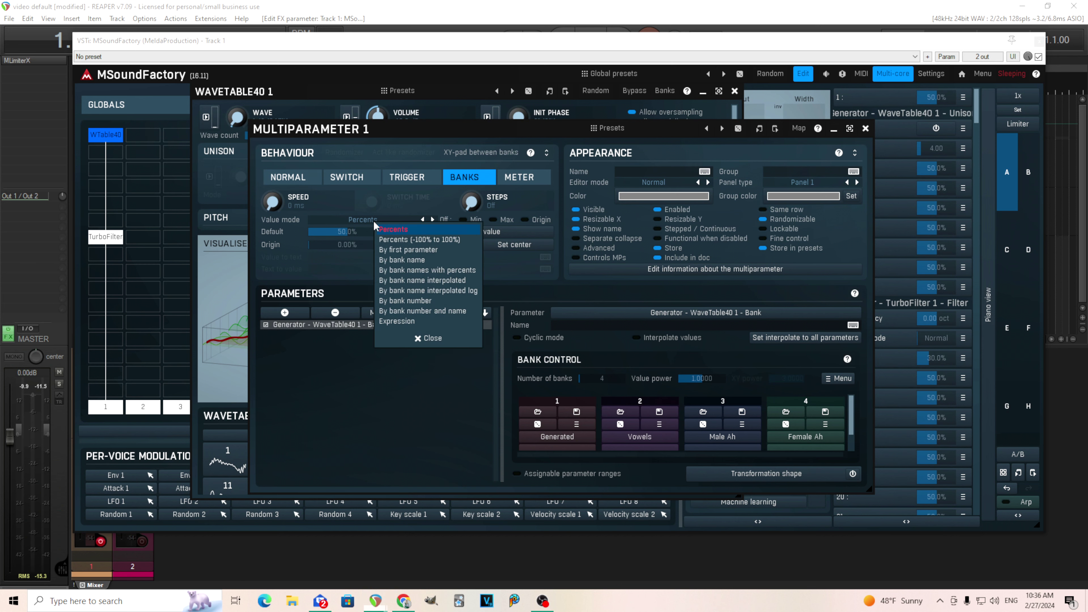
click(419, 263)
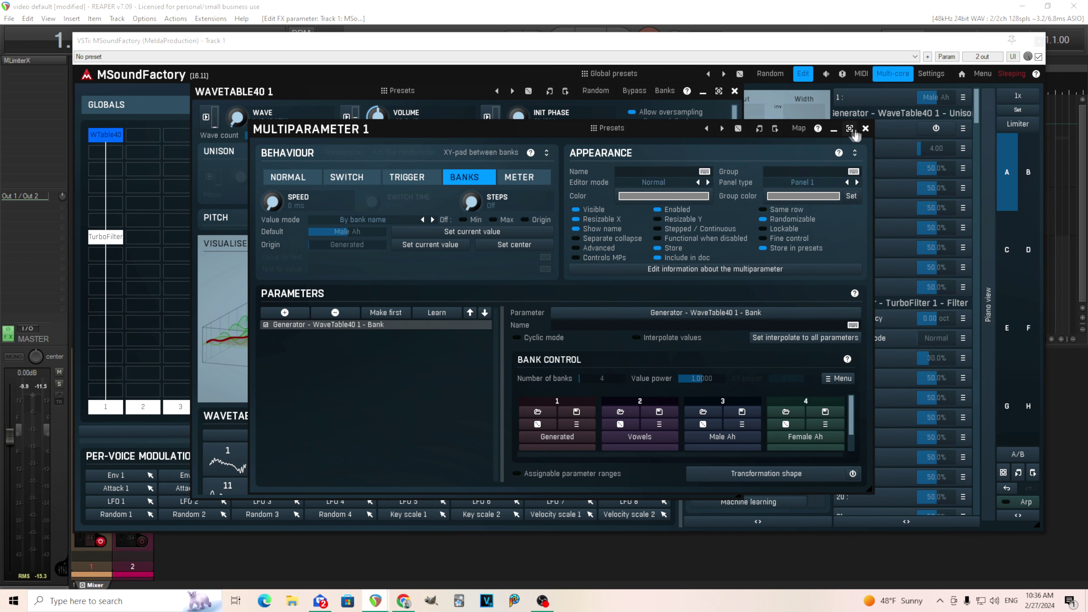
click(865, 128)
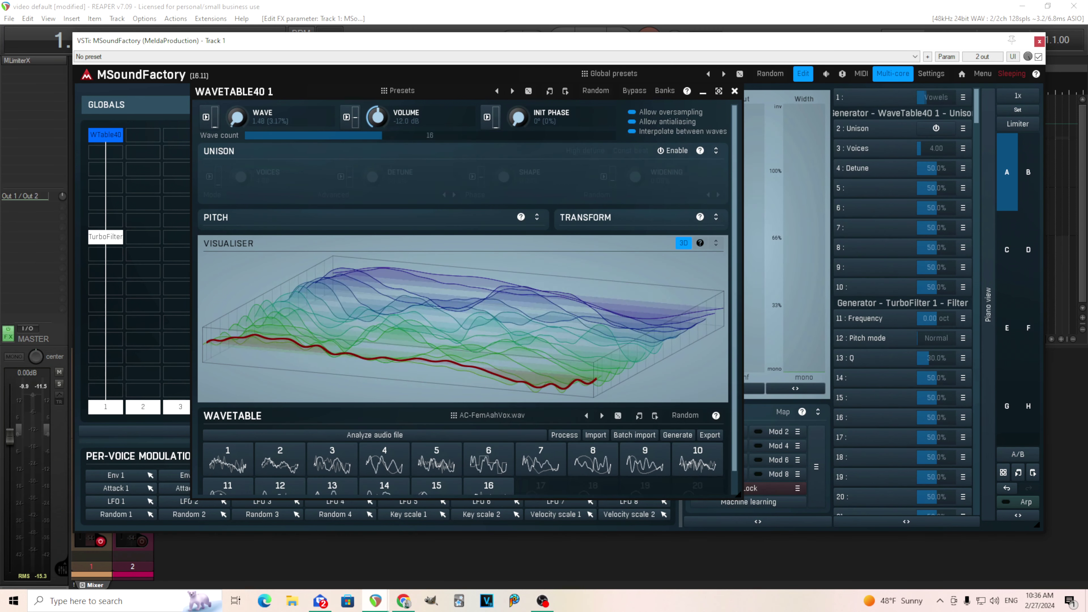
Step: Switch the wavetable bank to Generated with multiparameter 1 and play the sound
key(ctrl+z)
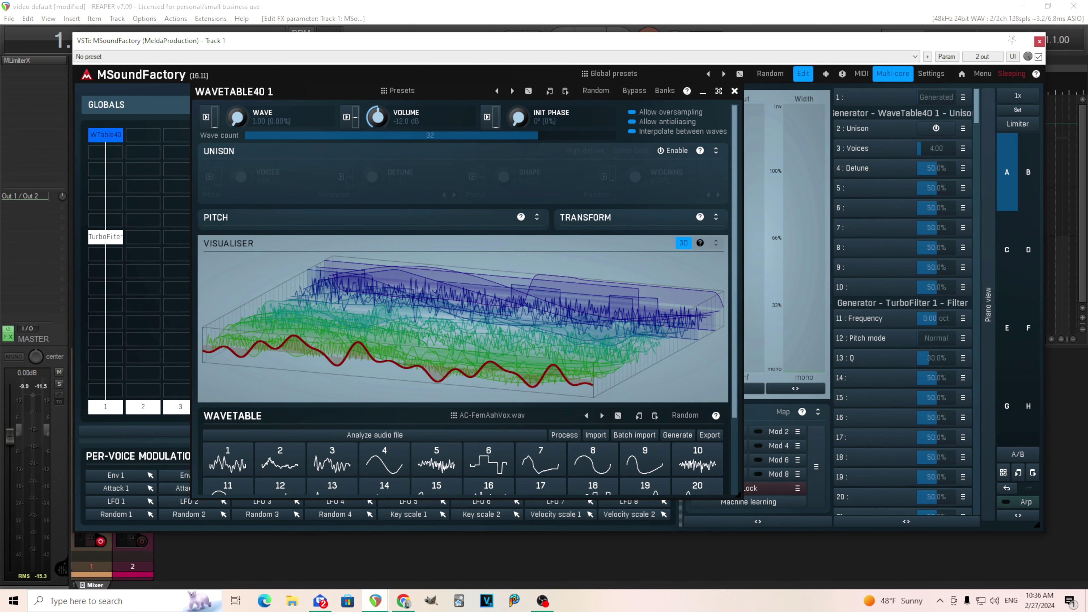
key(space)
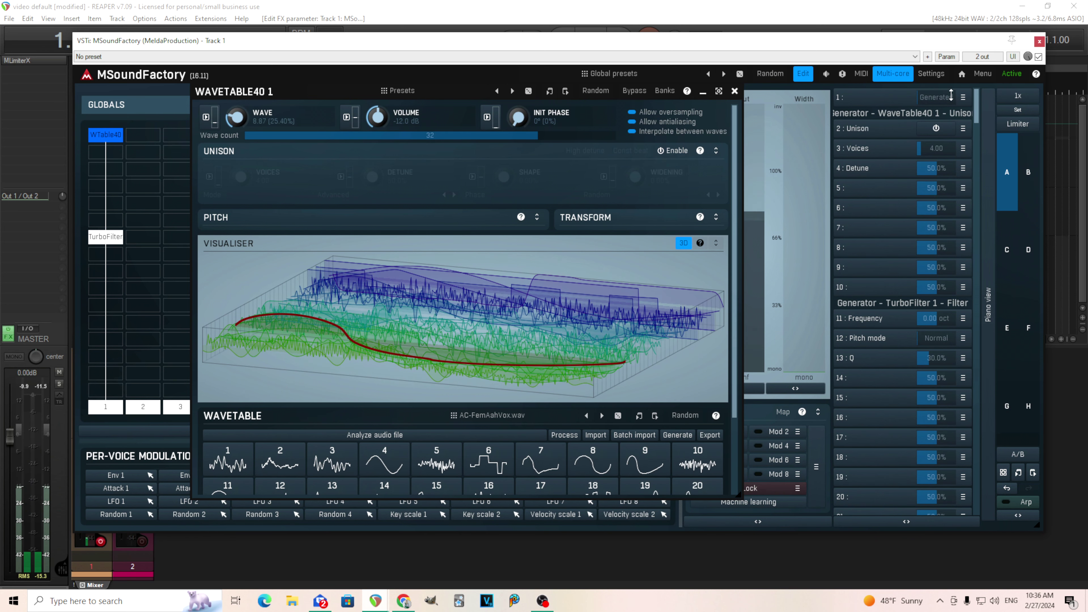
Step: Enable unison with 11.07 voices and 82.8% detune, and try changing the wavetable bank with multiparameter 1
click(937, 129)
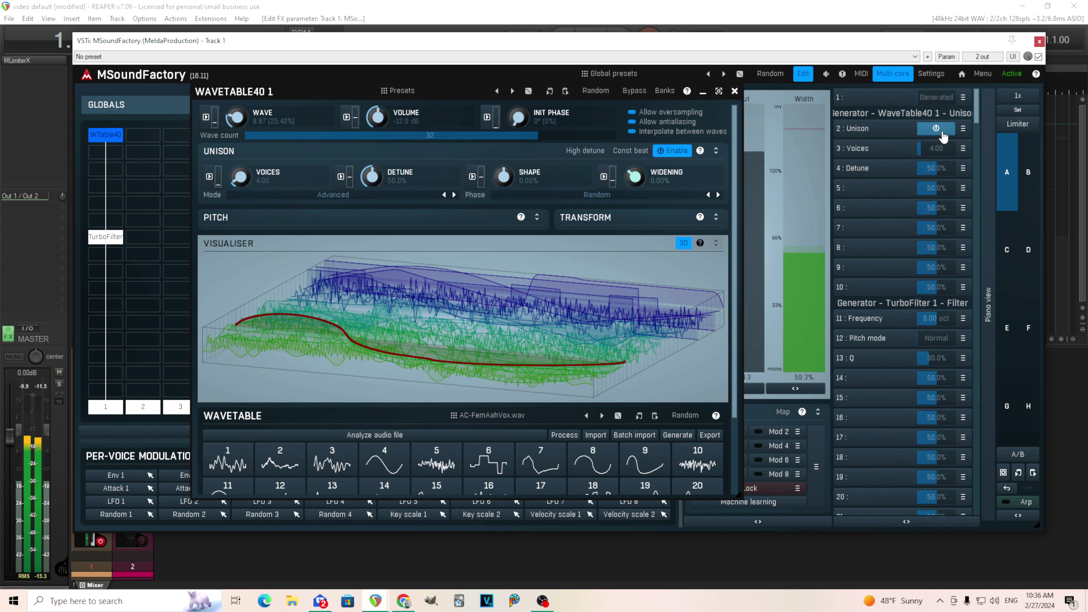
drag(946, 148, 946, 125)
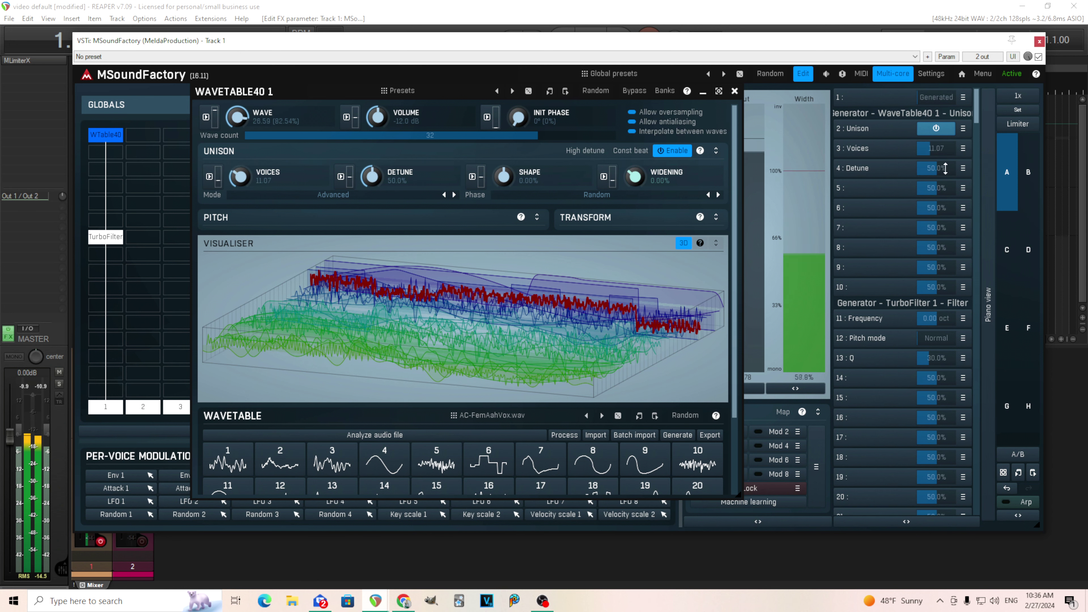
drag(937, 168, 937, 146)
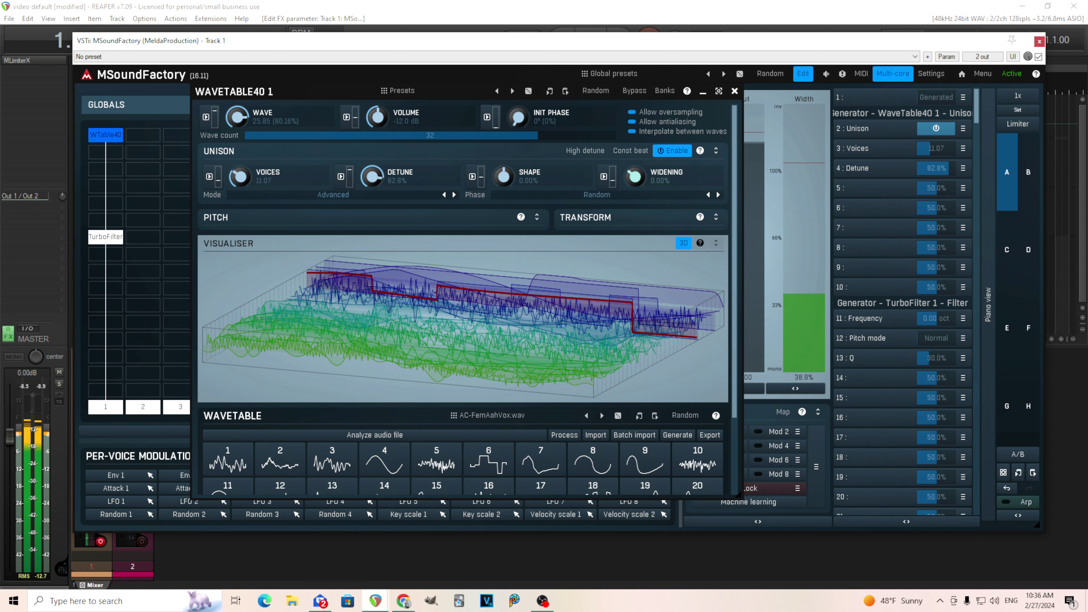
drag(939, 100, 939, 85)
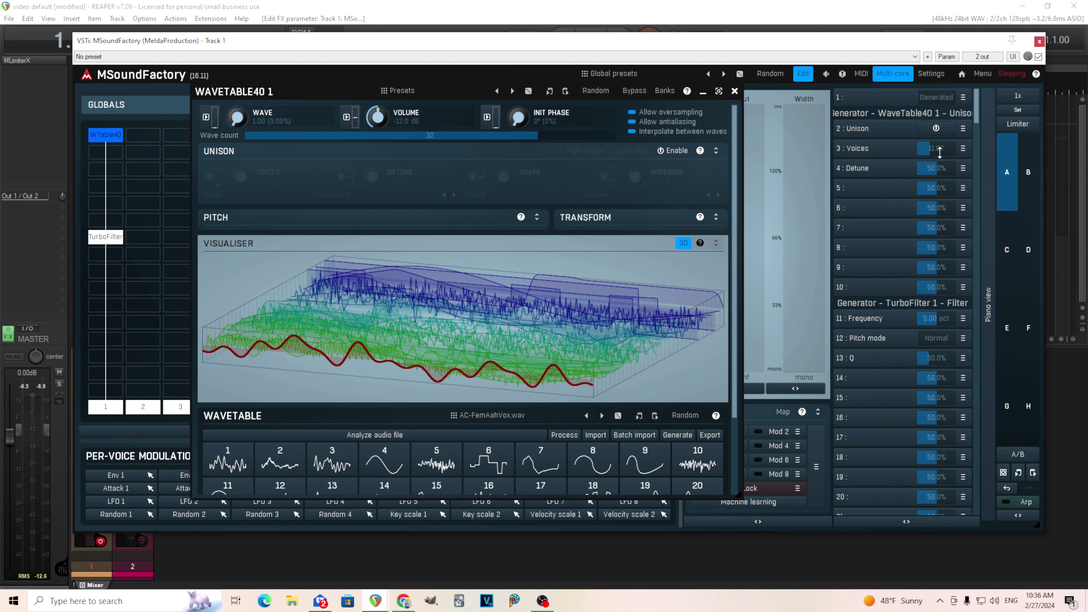
Step: In the wavetable oscillator's banks, set multiparameters 2,3,4 to update on bank changes, with an update level of 100
click(666, 91)
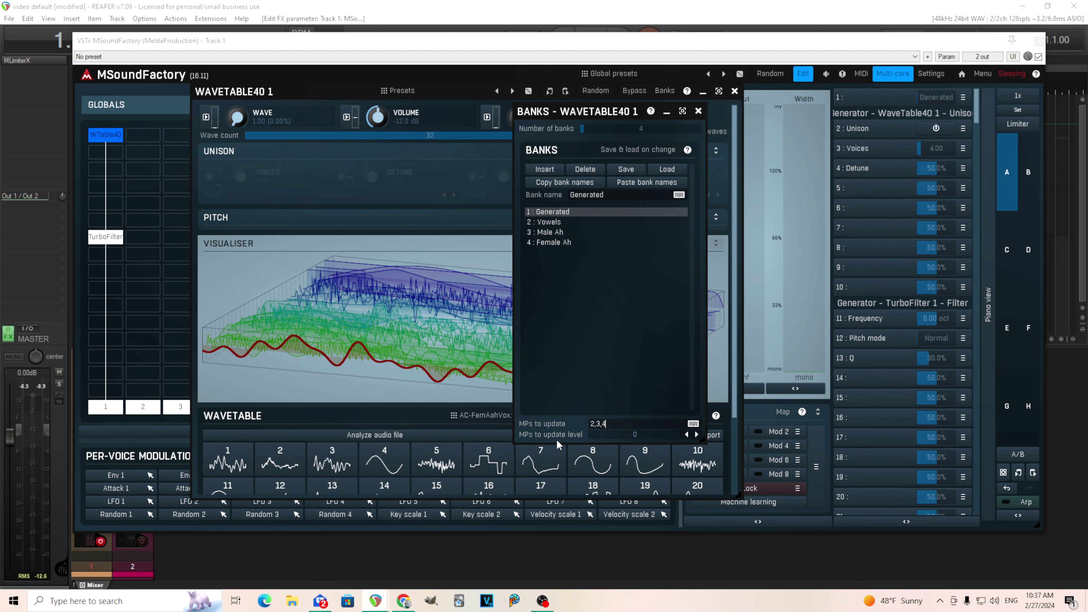
click(635, 434)
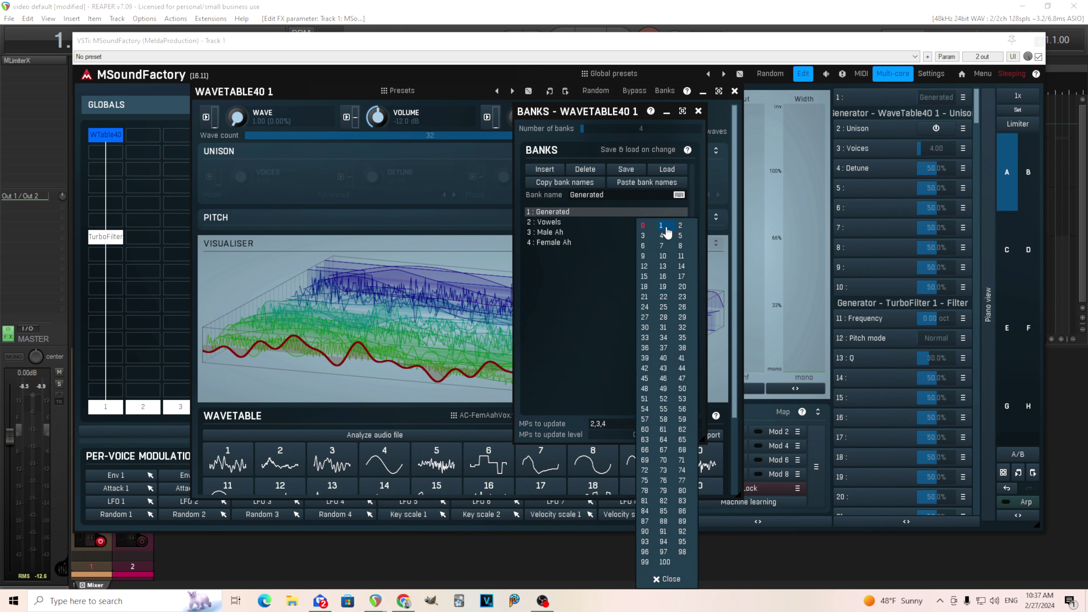
click(665, 563)
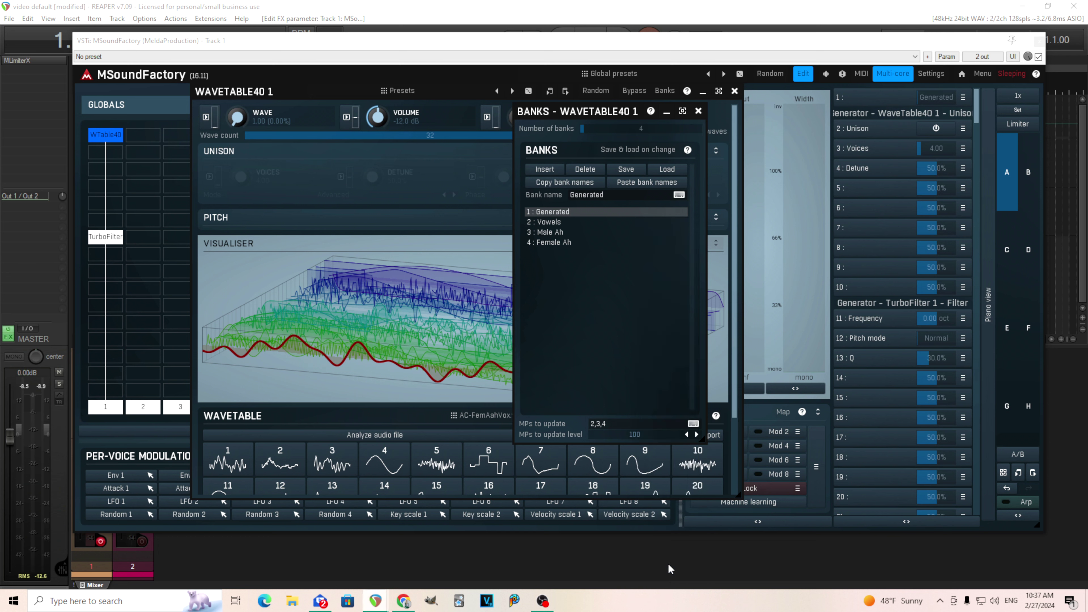
click(698, 111)
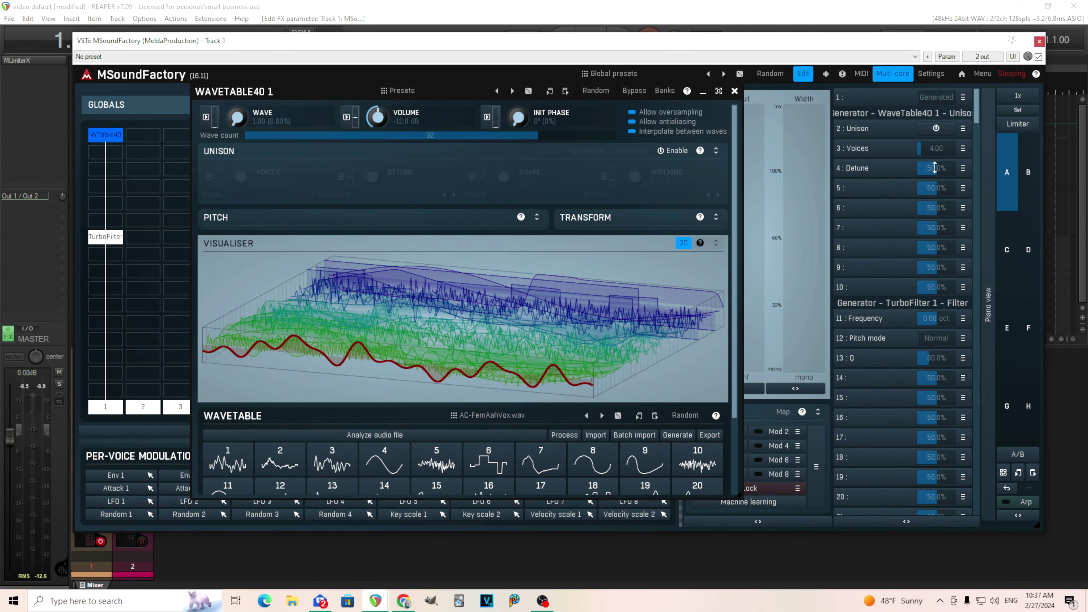
Step: Play the sound with unison enabled through its multiparameter, setting voices to 10.82 and detune to 100%
key(space)
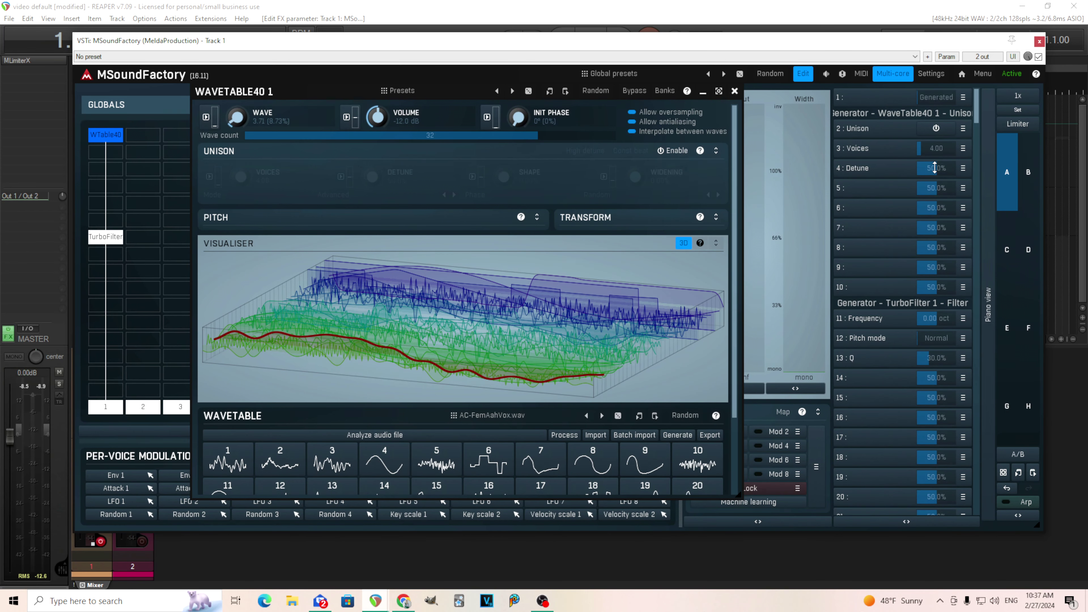
click(938, 131)
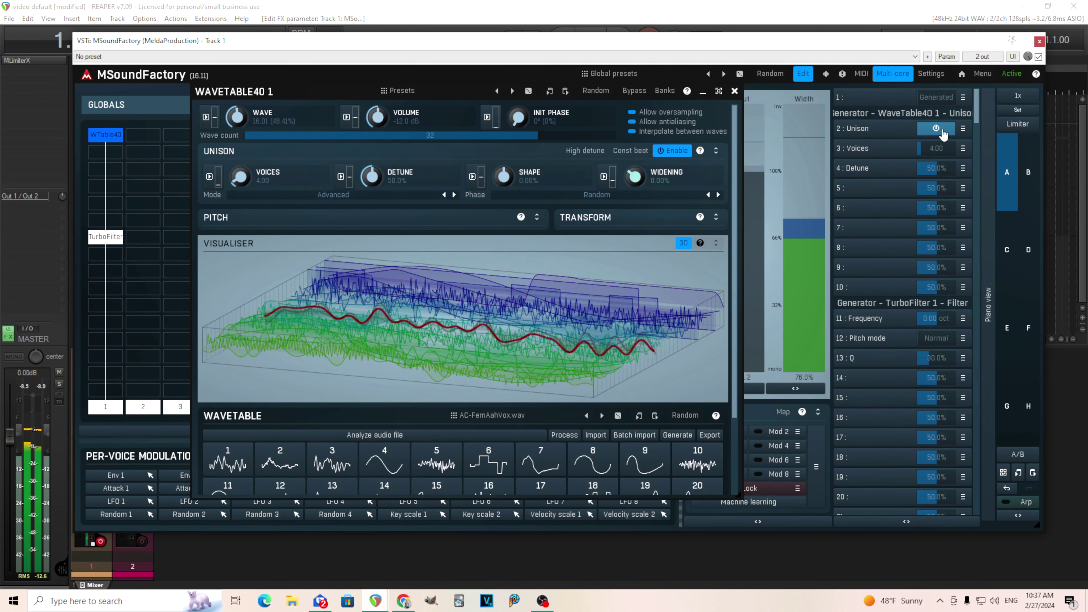
mouse_move(937, 149)
mouse_down()
mouse_move(936, 137)
mouse_move(936, 154)
mouse_up()
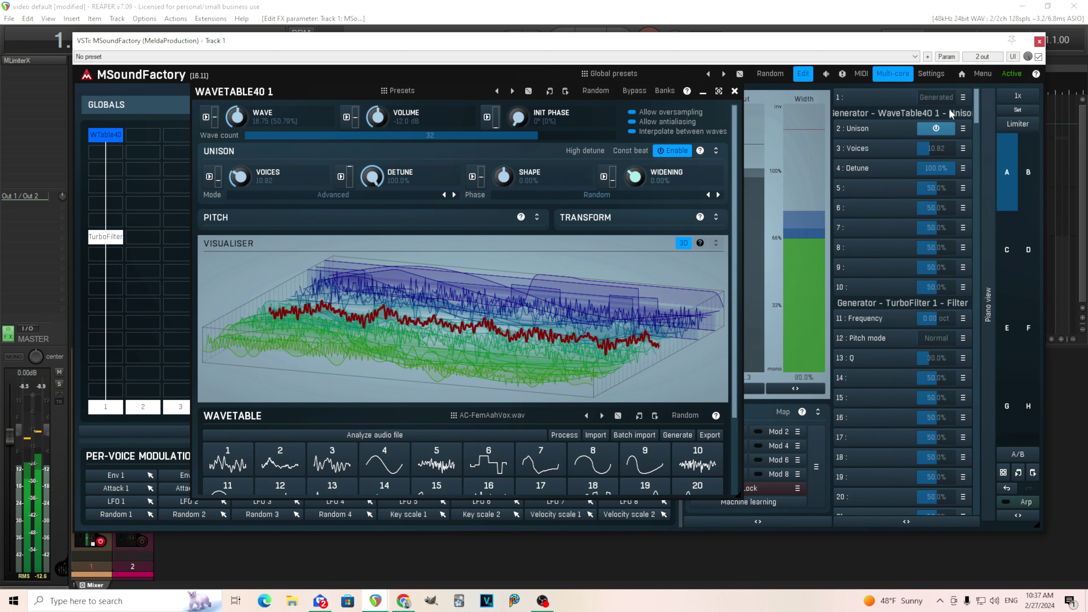
Step: Switch the wavetable bank through Vowels, Male Ah and Female Ah with multiparameter 1 while the sound plays
drag(933, 97, 932, 93)
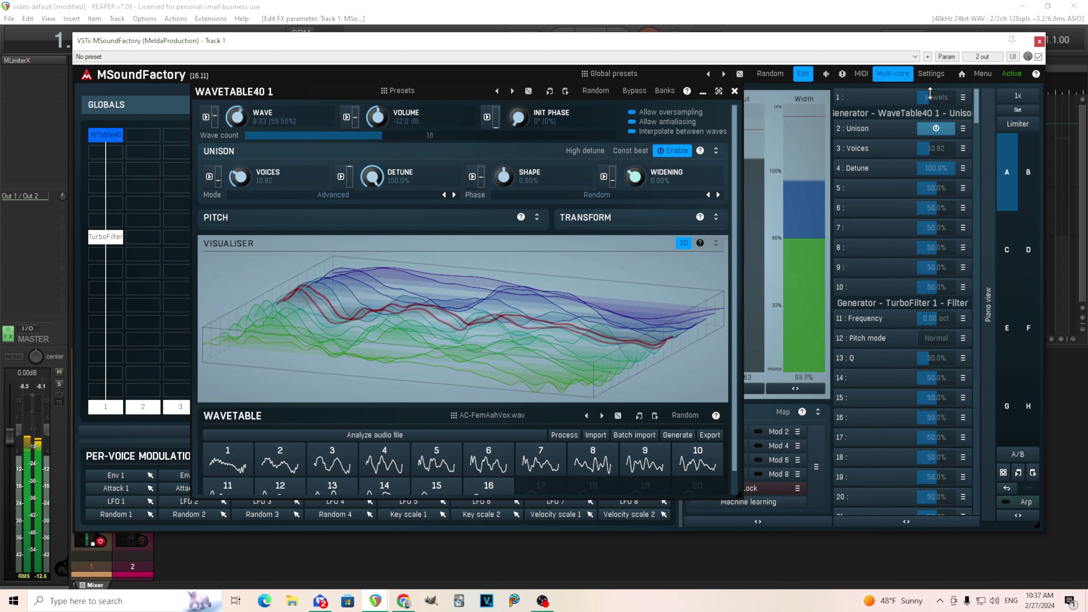
drag(930, 93, 932, 95)
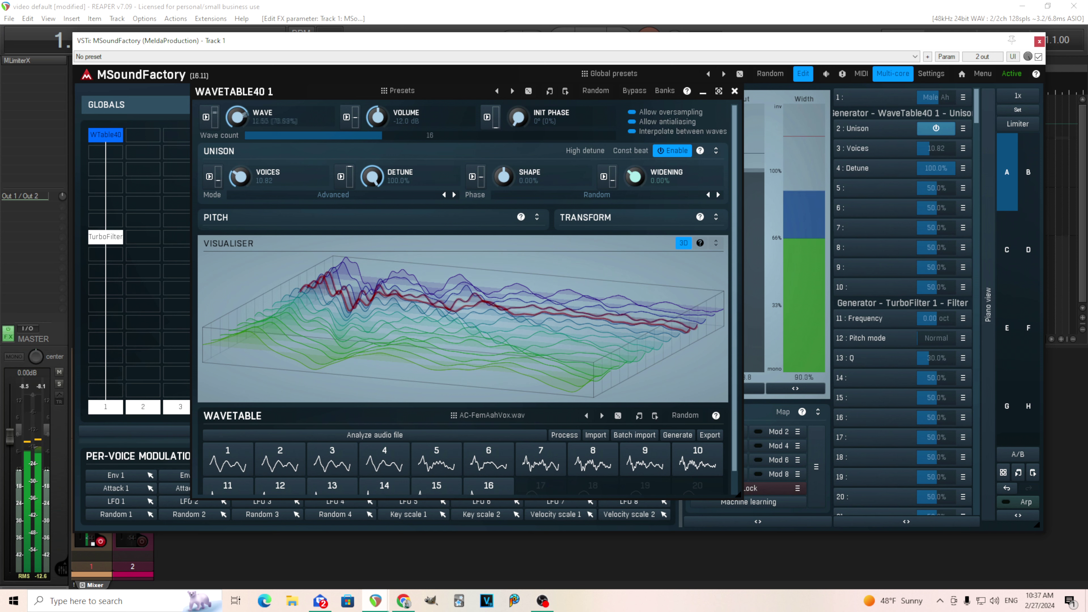
drag(933, 95, 950, 134)
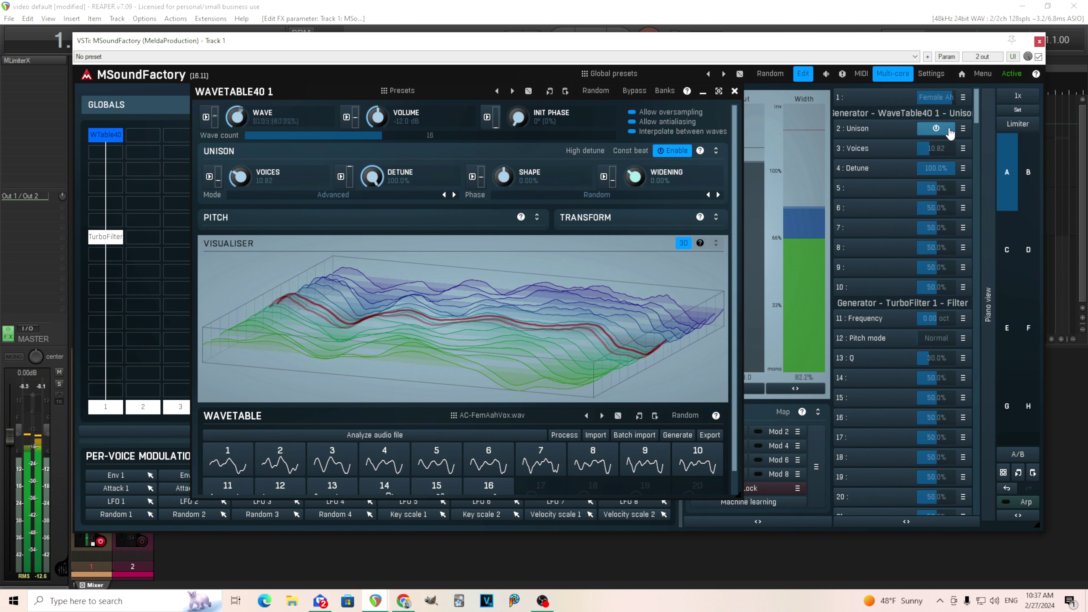
Step: Turn unison off through multiparameter 2 and switch the wavetable bank back through Male Ah to Generated
click(936, 128)
drag(940, 98, 941, 95)
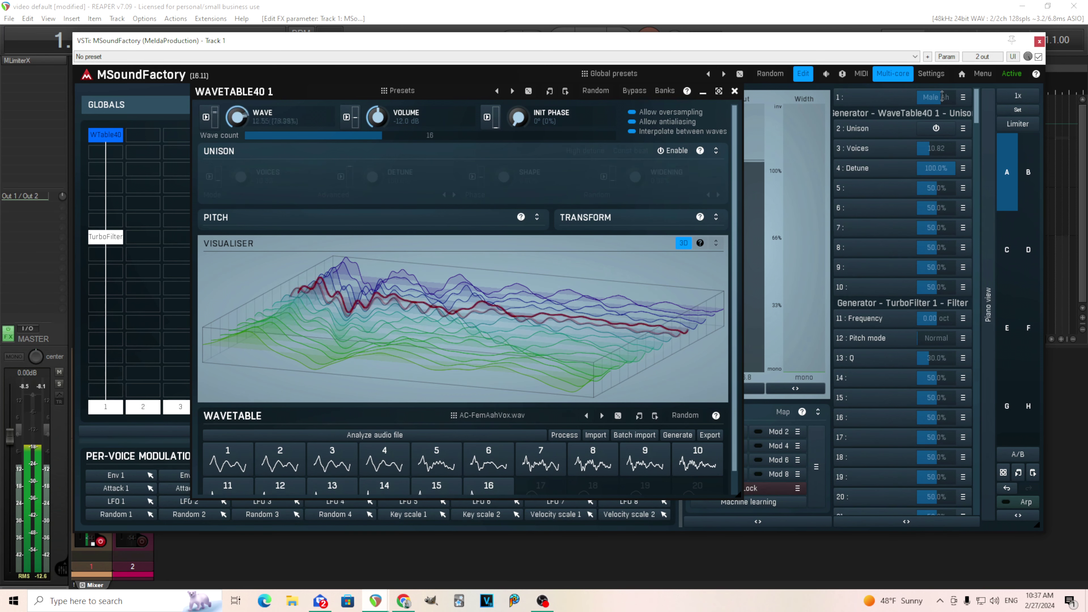
scroll(942, 96, up, 1)
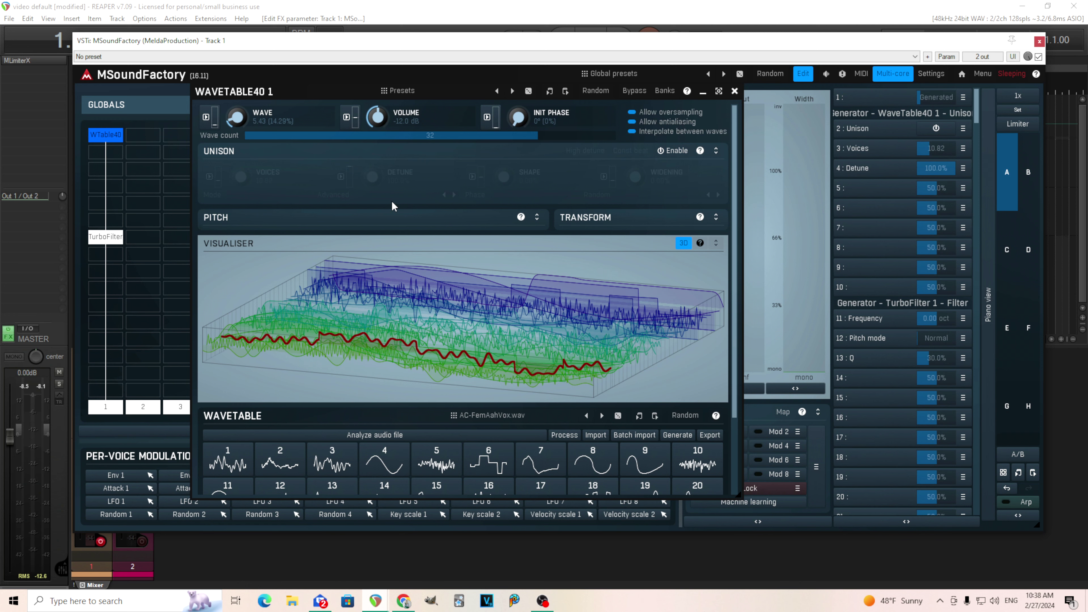
click(665, 91)
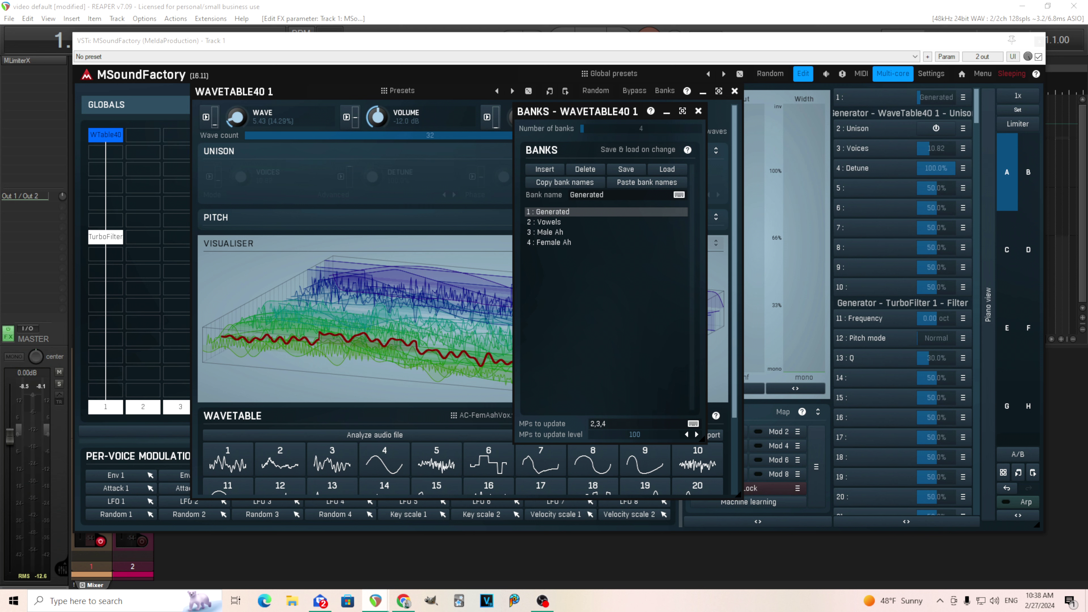
mouse_move(583, 129)
mouse_down()
mouse_move(701, 128)
mouse_move(584, 128)
mouse_up()
click(698, 111)
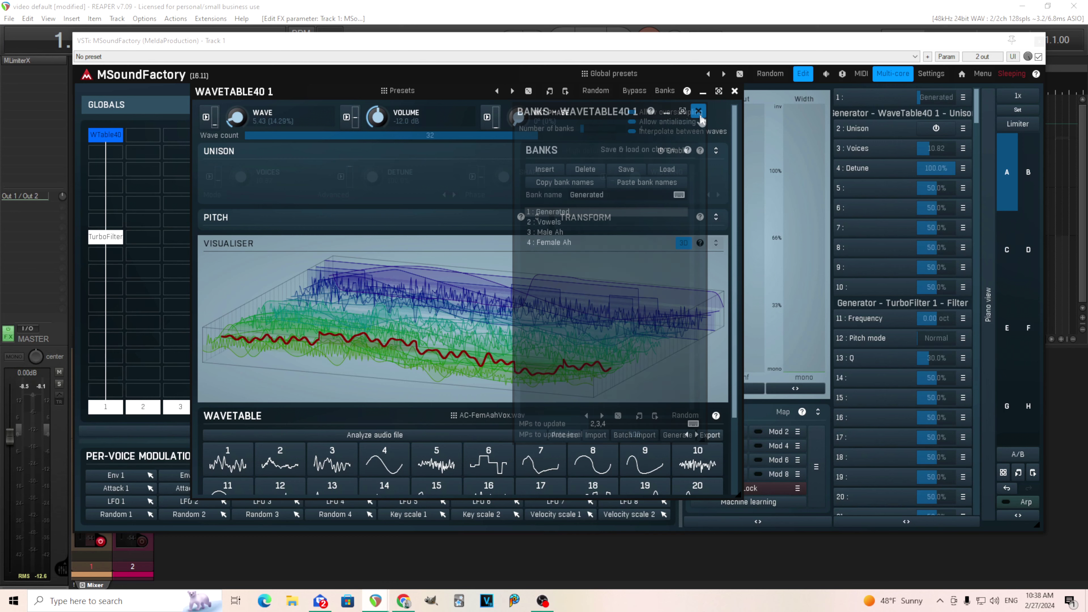
Step: Close the wavetable editor and load the Chute LP(12db) algorithm preset from Analog style filters into the TurboFilter
click(735, 90)
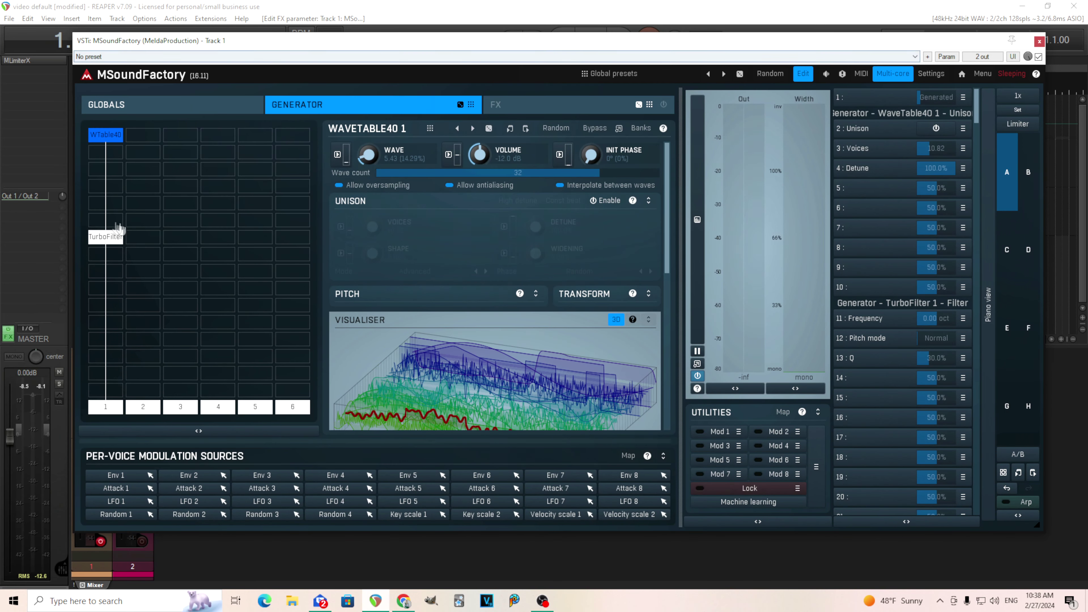
click(101, 236)
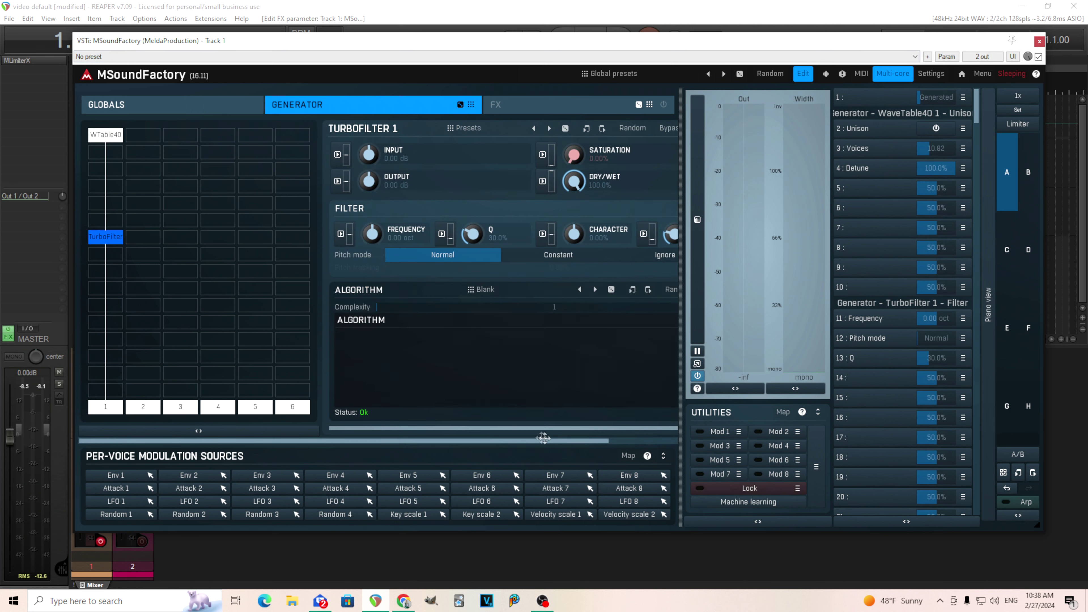
drag(551, 440, 619, 440)
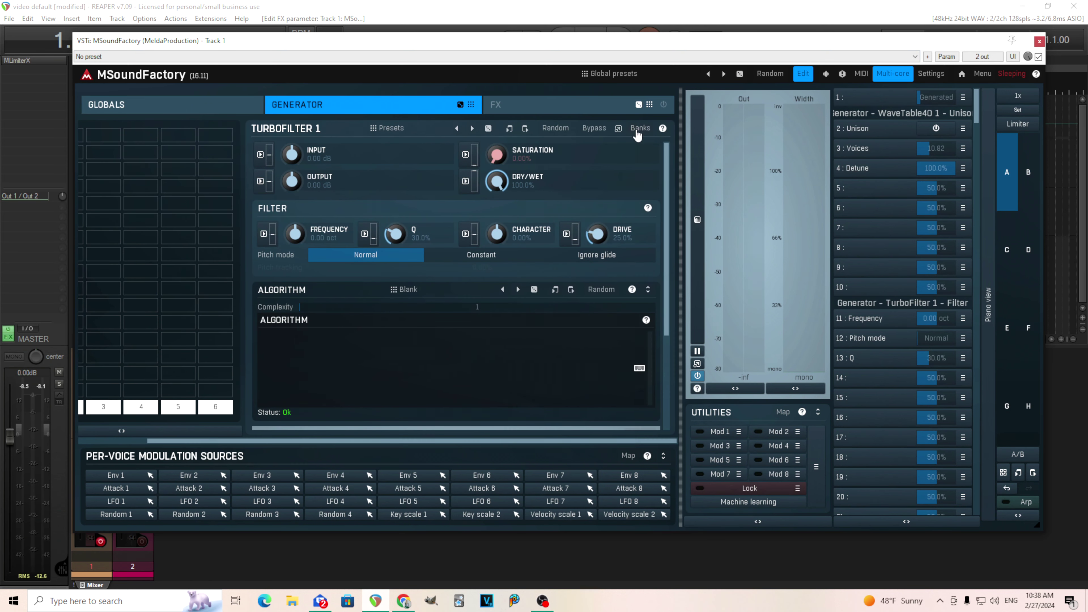
click(414, 291)
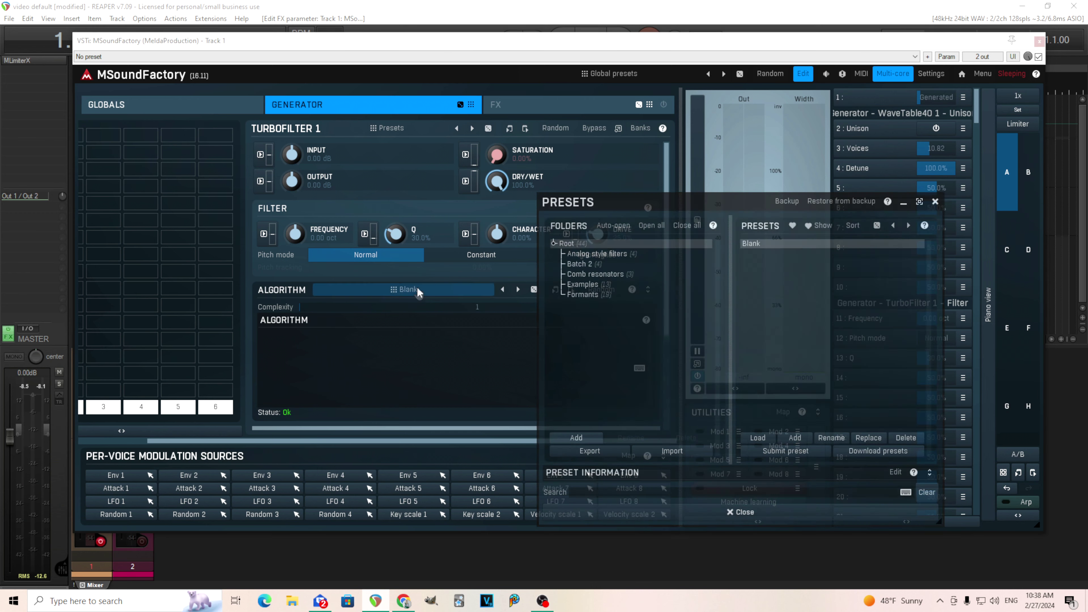
click(609, 253)
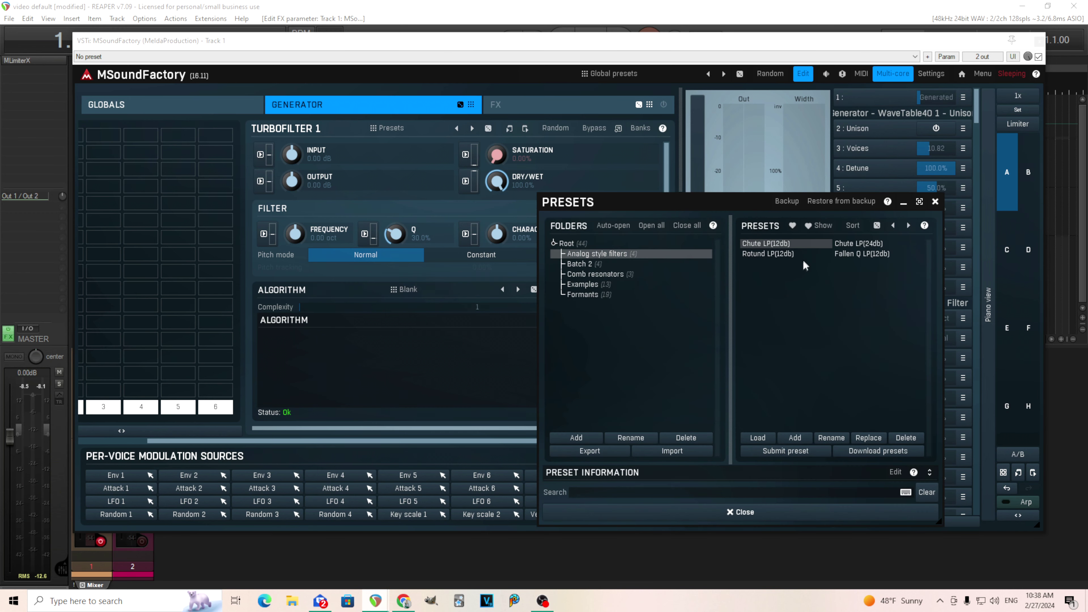
double_click(785, 245)
click(768, 512)
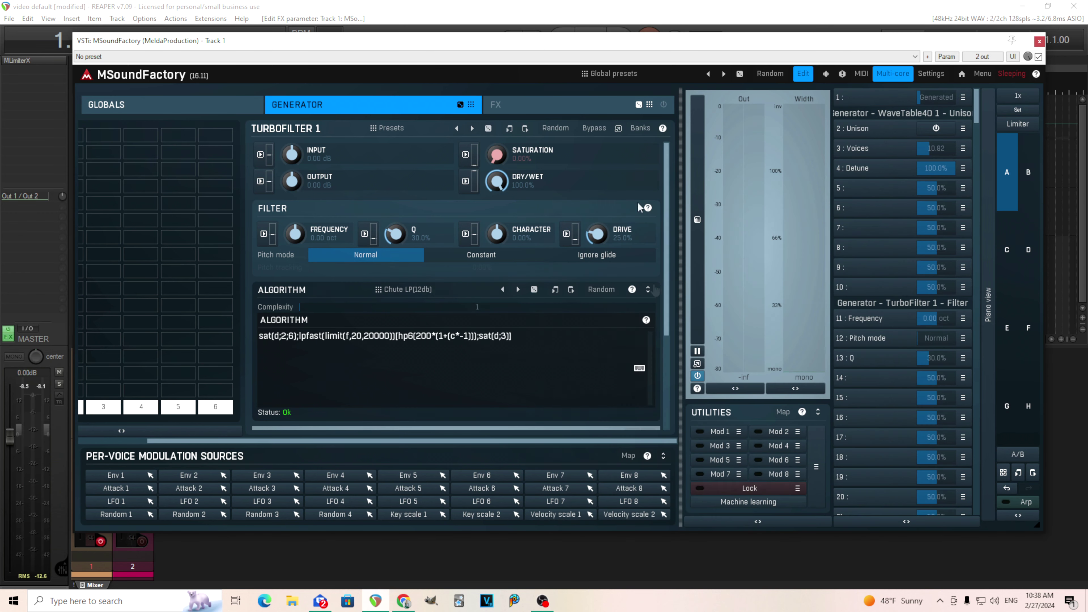
Step: Name the first TurboFilter bank 12db ladder
click(639, 128)
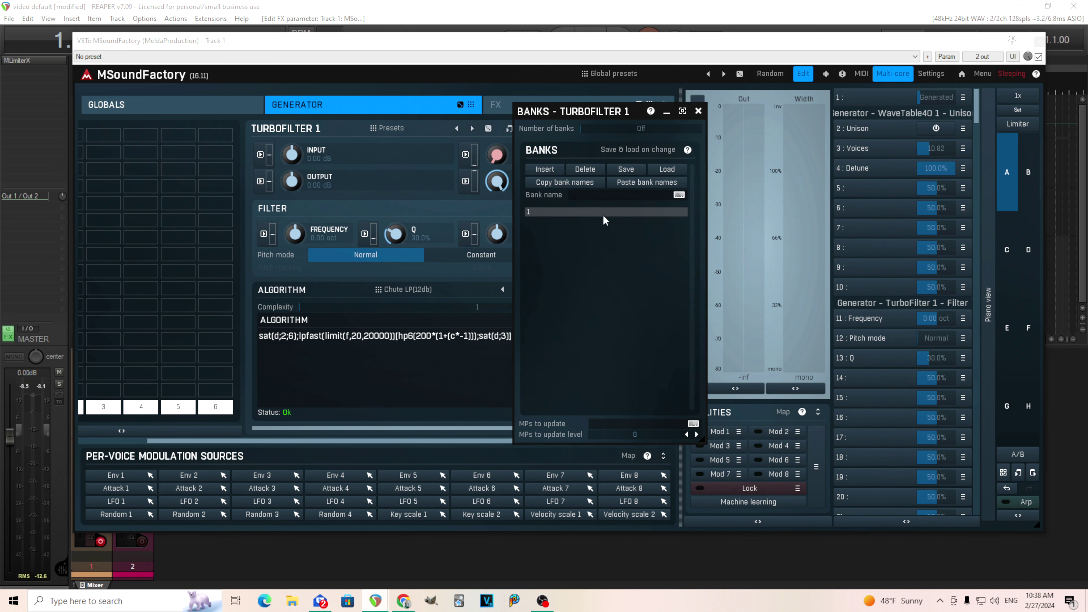
click(599, 197)
text(12db ladder)
click(699, 113)
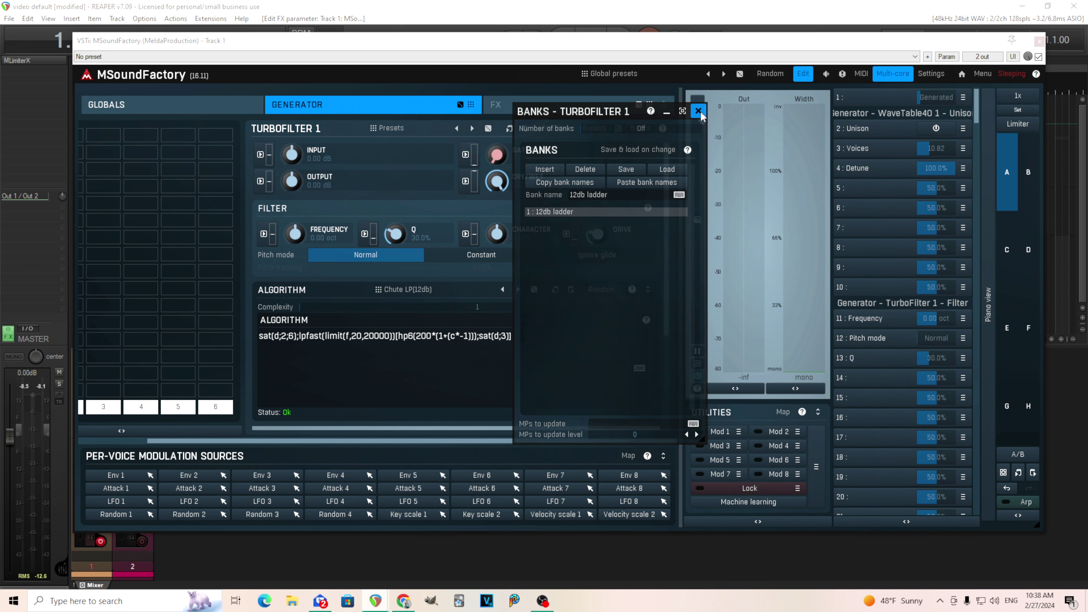
Step: Load the Chute LP(24db) algorithm preset into the TurboFilter
click(436, 290)
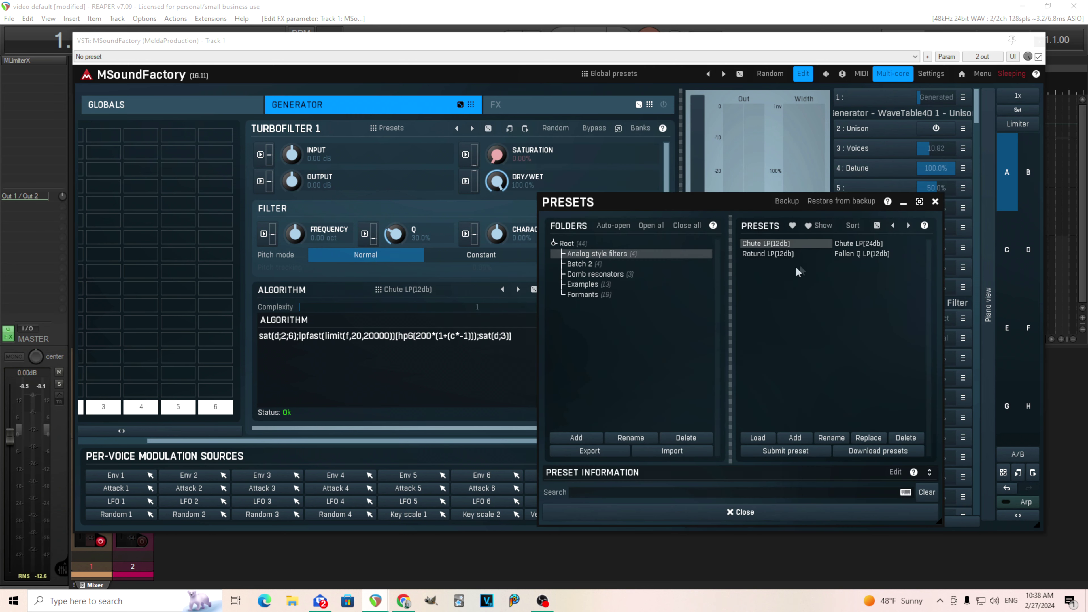
click(847, 244)
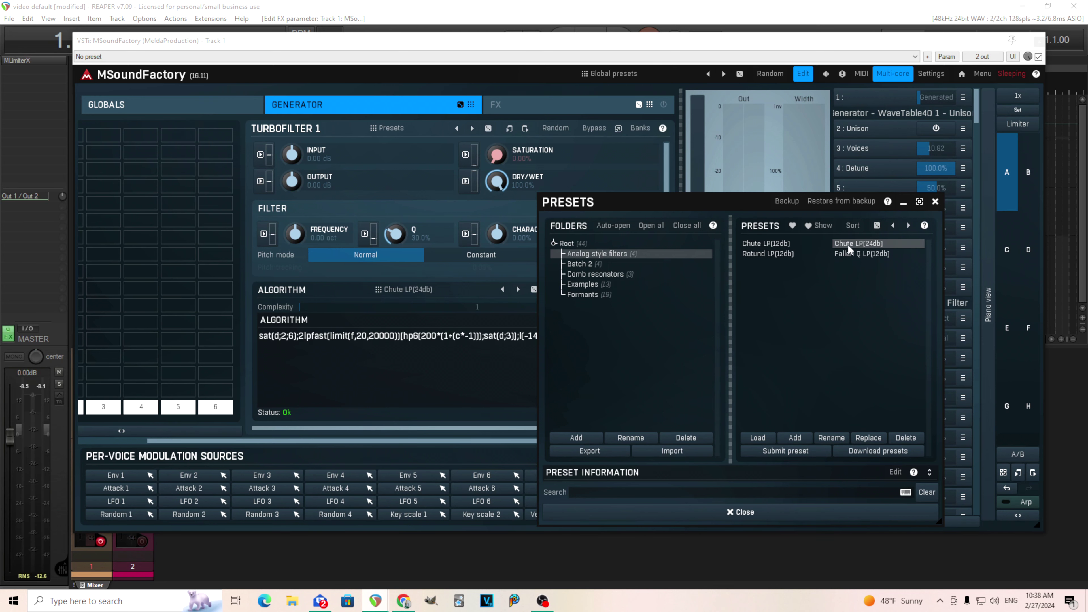
click(750, 513)
Step: Set the TurboFilter's number of banks to 4 and name the second bank 24 db ladder
click(640, 129)
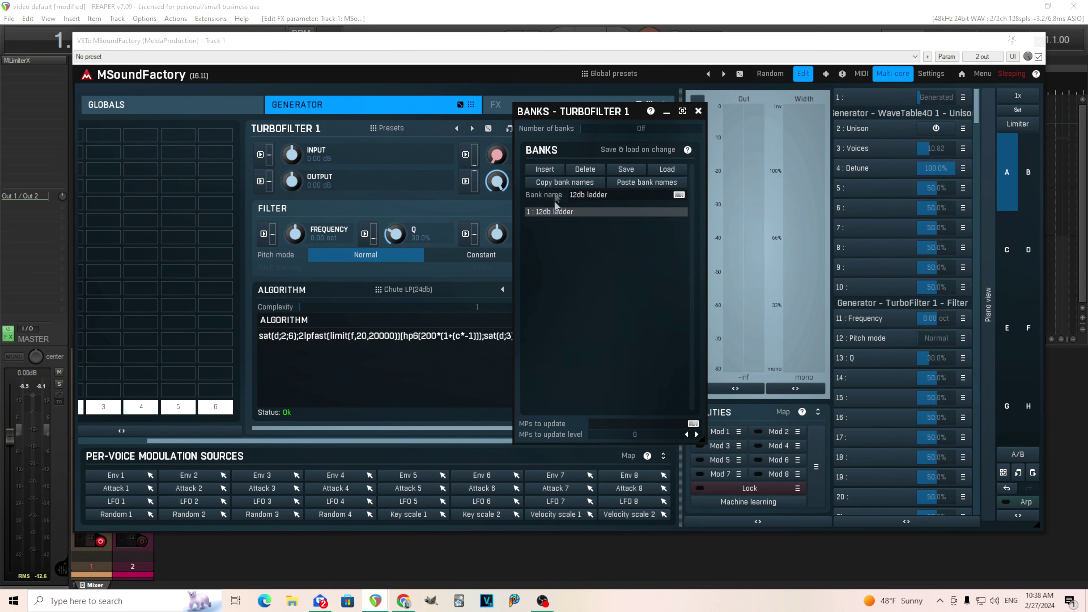
drag(592, 129, 592, 121)
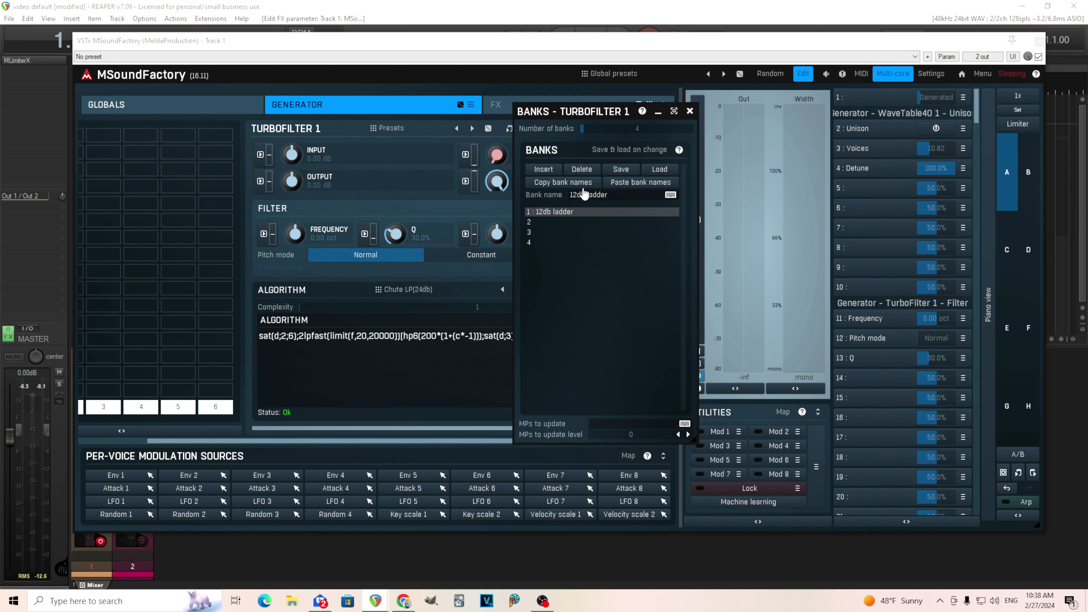
click(562, 225)
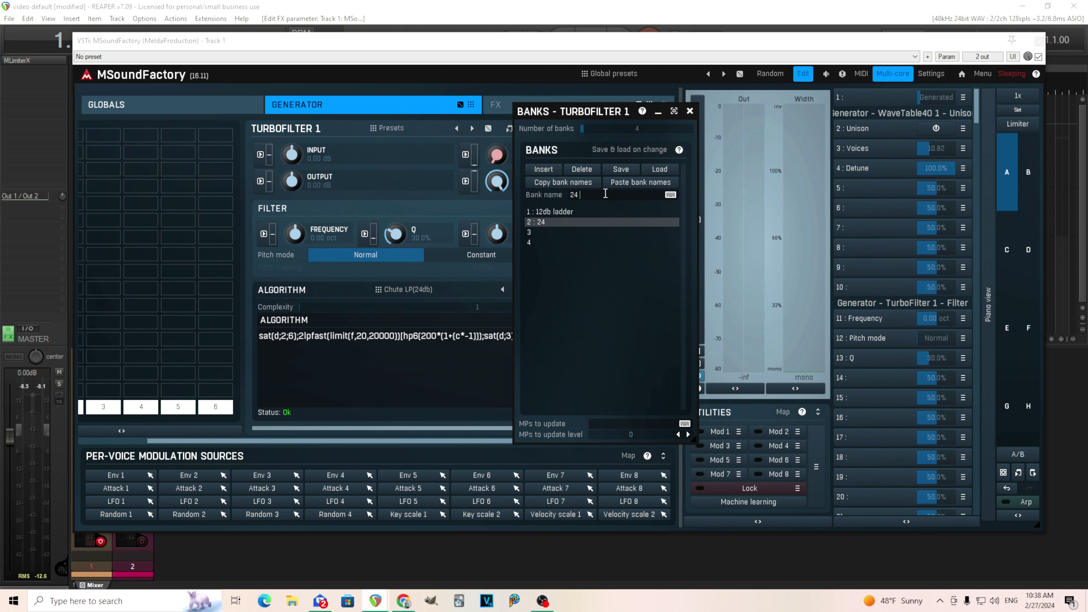
text(24 db ladderf)
click(690, 111)
Step: Load the Rotund LP(12db) algorithm preset into the TurboFilter
click(411, 289)
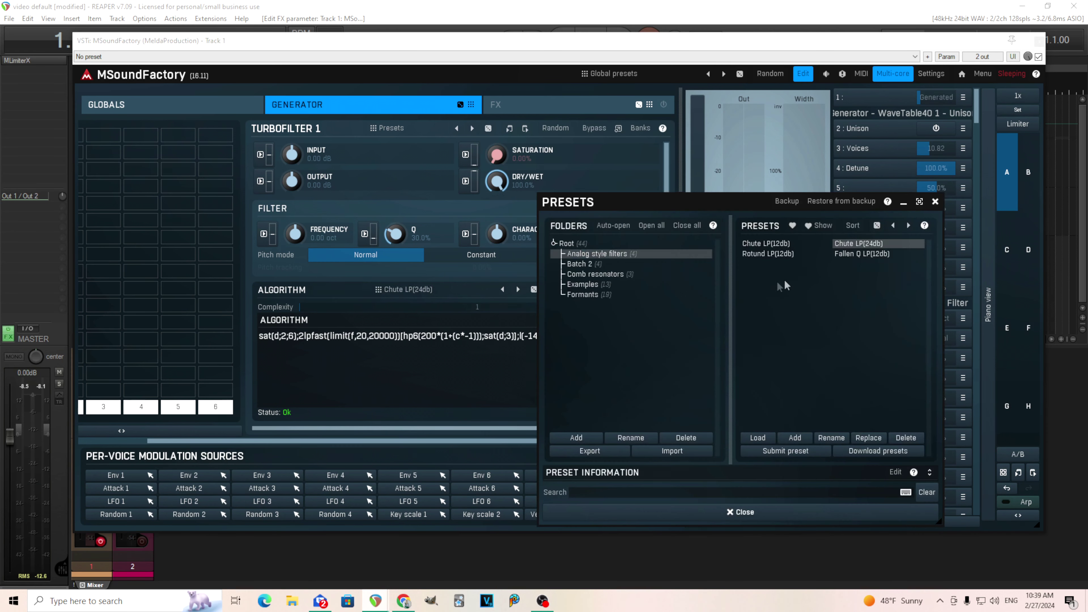
click(779, 253)
click(765, 513)
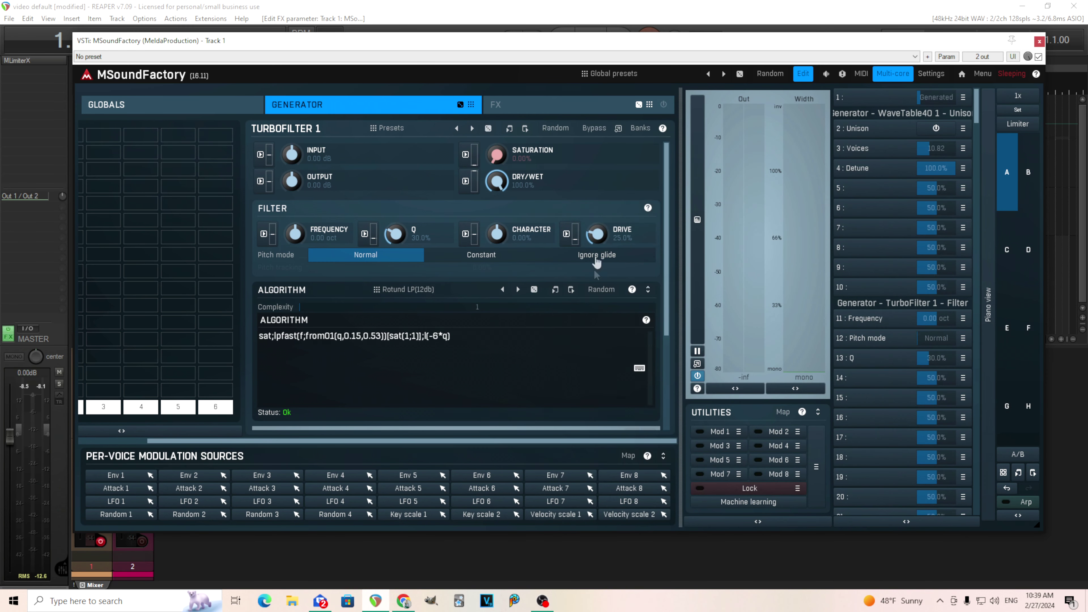
Step: Select the third TurboFilter bank and give it a name starting with Ro, closing any REAPER dialog that interrupts
click(641, 128)
click(566, 237)
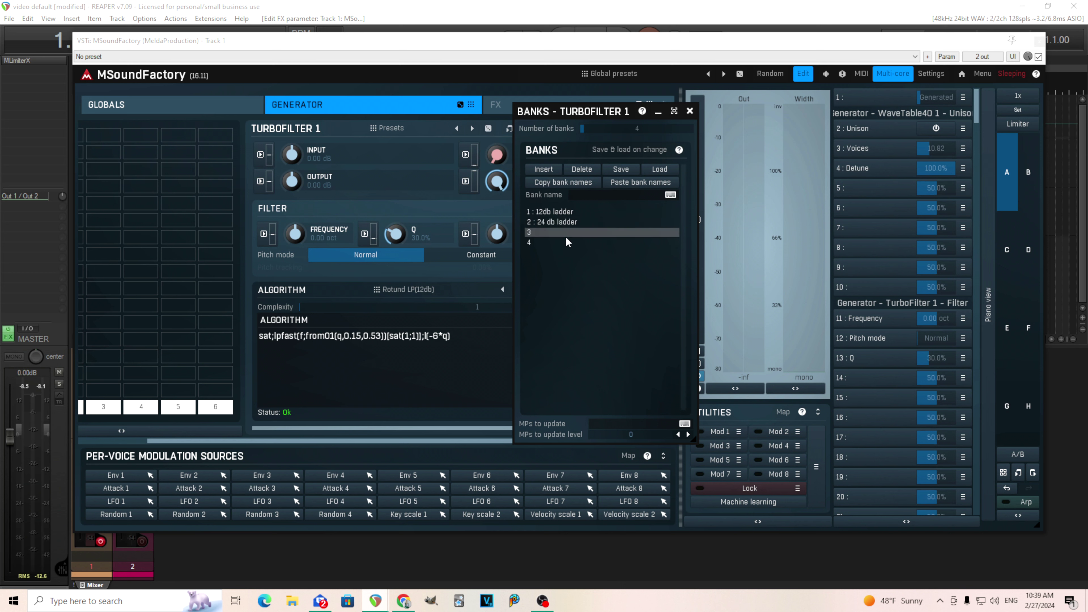
key(shift+r)
key(n)
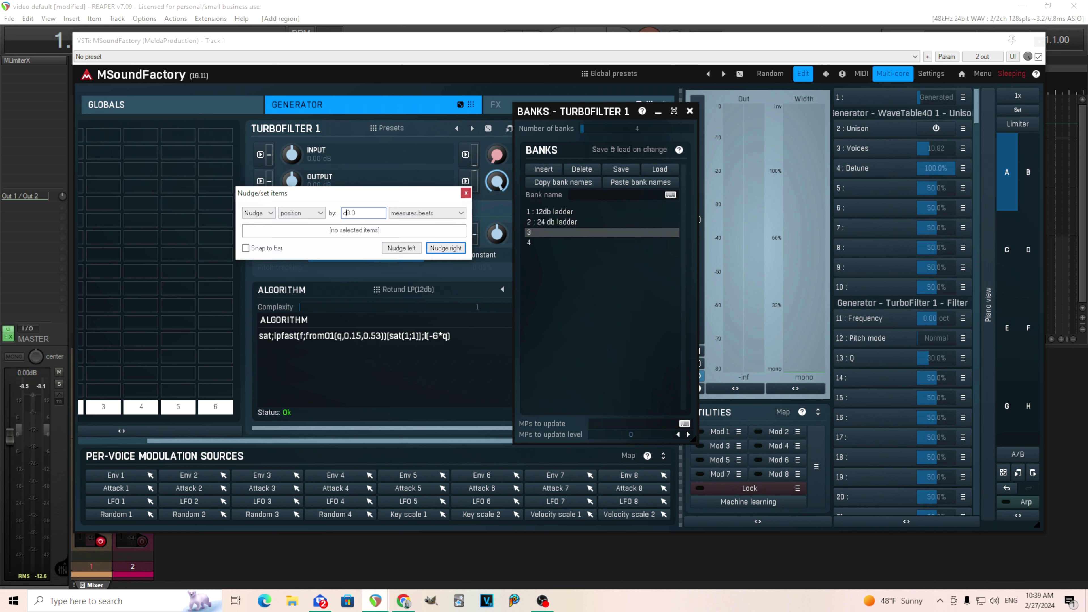
click(466, 193)
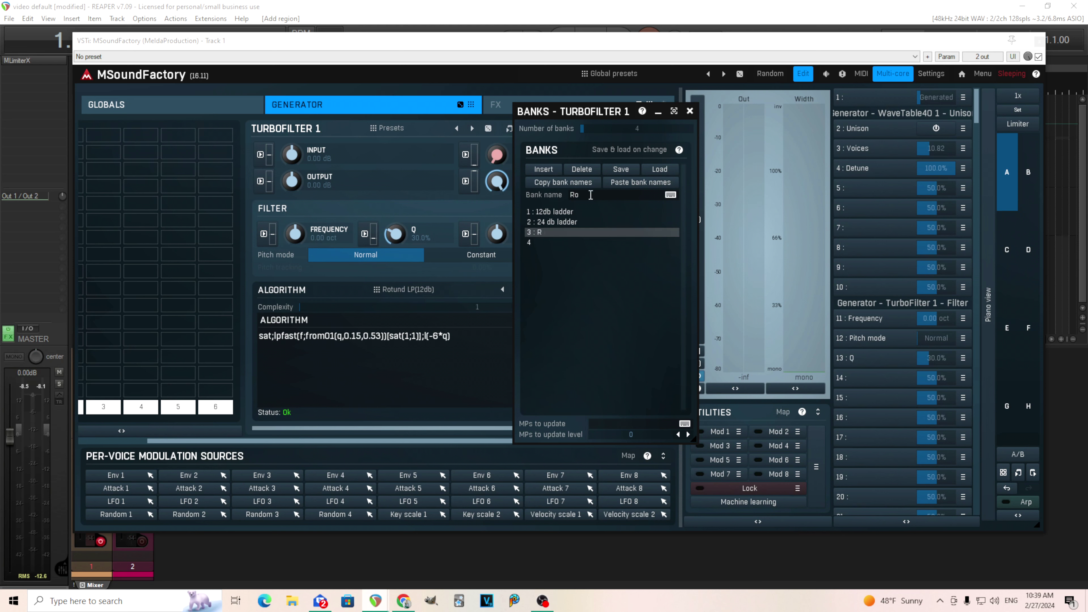
text(nd)
click(690, 110)
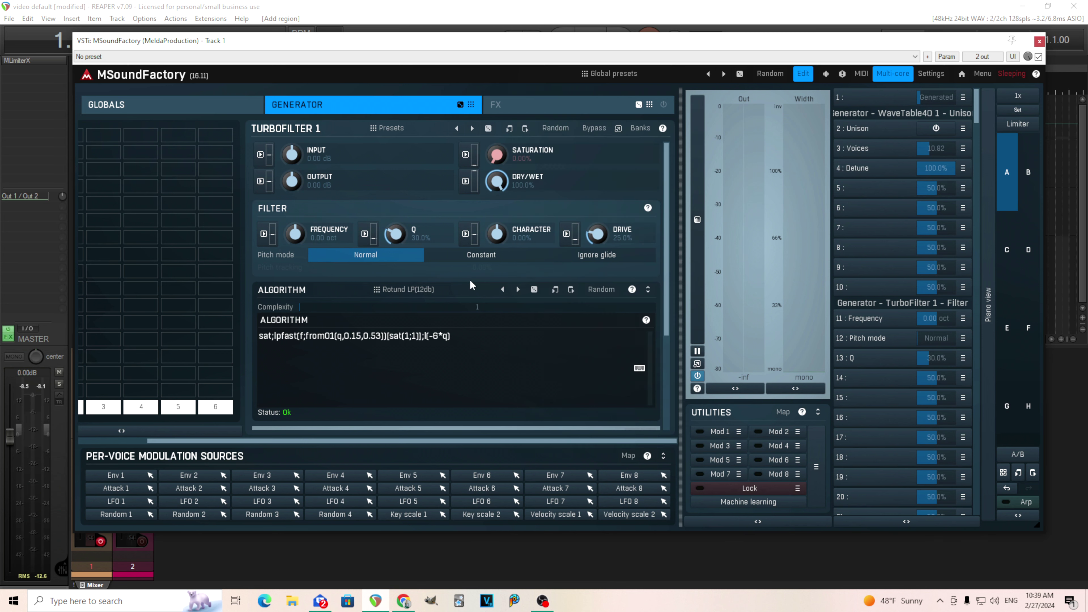
Step: Load the Chute HP(24db) algorithm preset from the Batch 2 folder into the TurboFilter
click(469, 290)
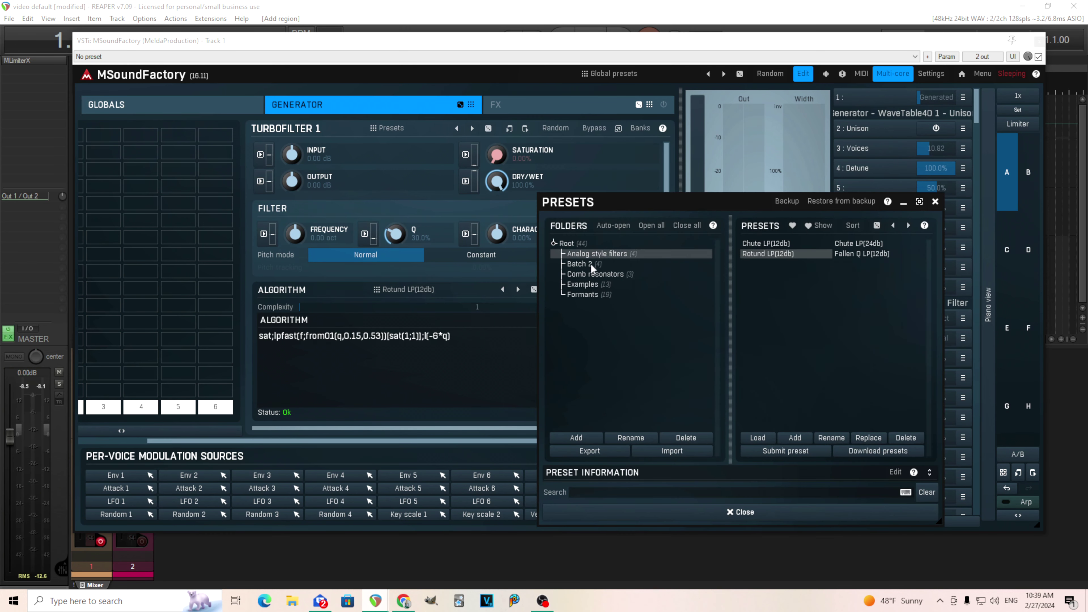
click(602, 265)
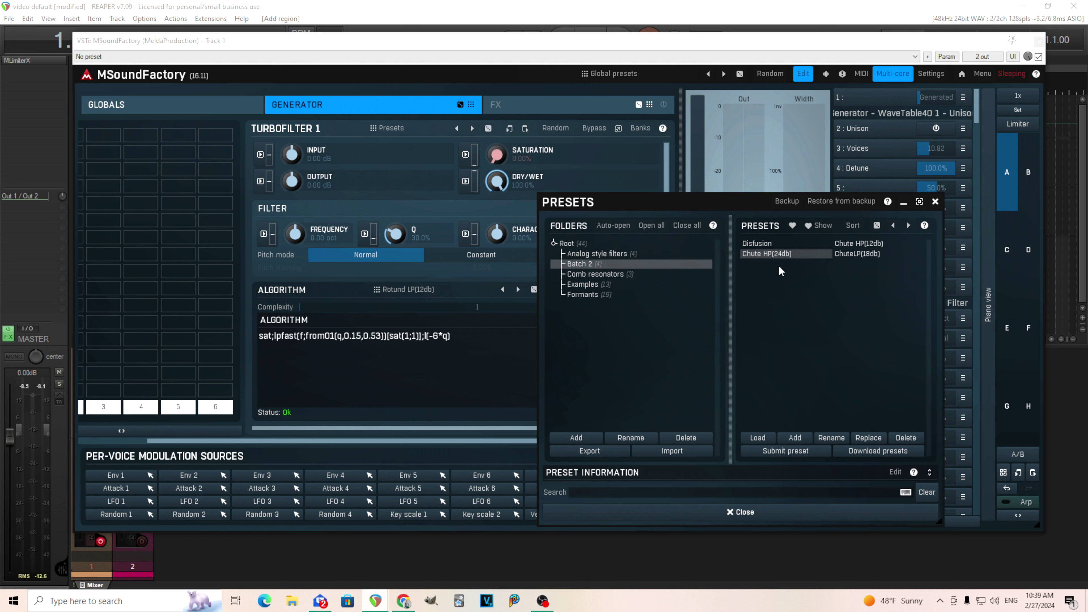
click(777, 257)
click(935, 202)
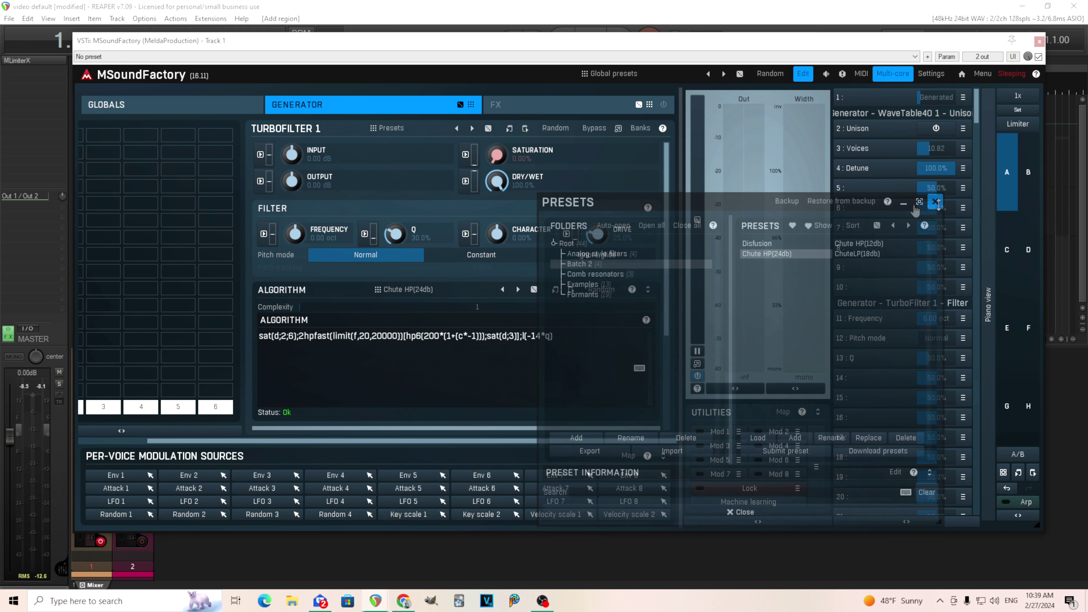
Step: Select the fourth TurboFilter bank, name it Ladder HP and close the bank settings
click(640, 127)
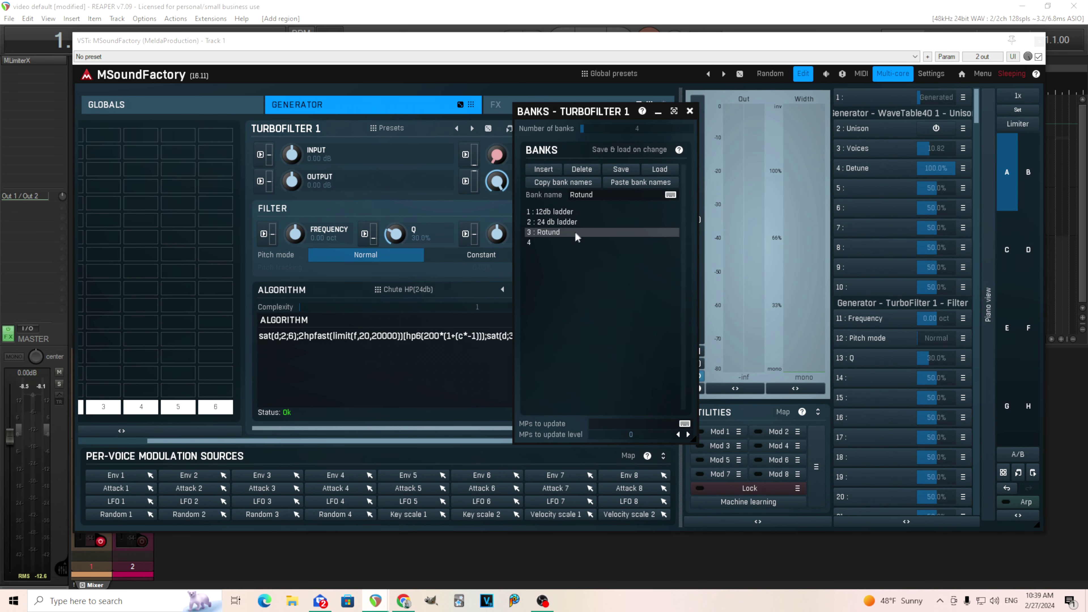
click(571, 243)
text(L)
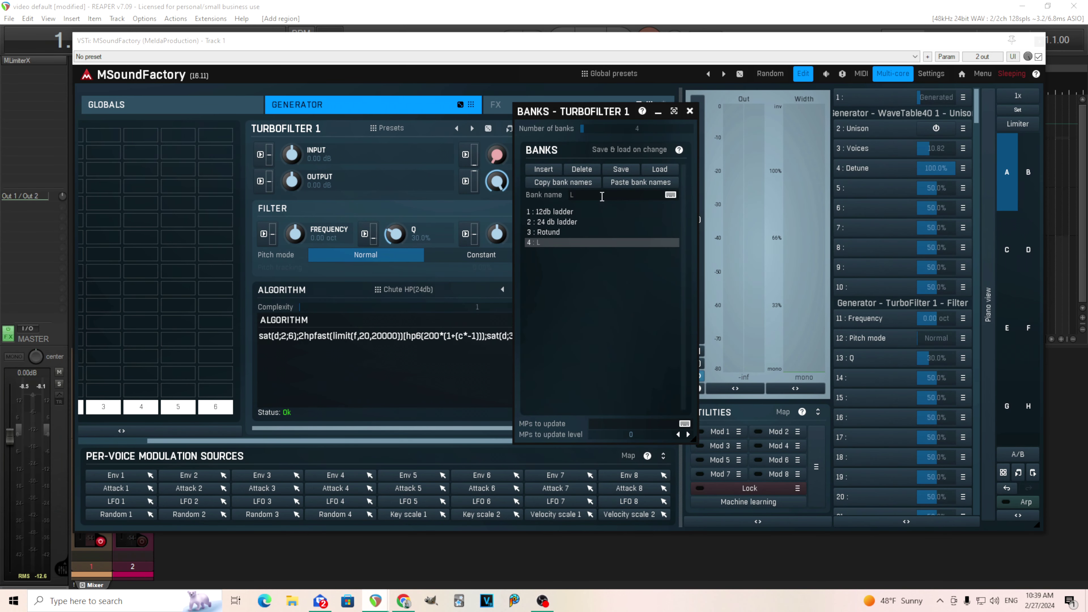
text(adder HP)
click(690, 111)
Step: Open Multiparameter 10 and assign the Generator's TurboFilter 1 Bank parameter to it
click(899, 287)
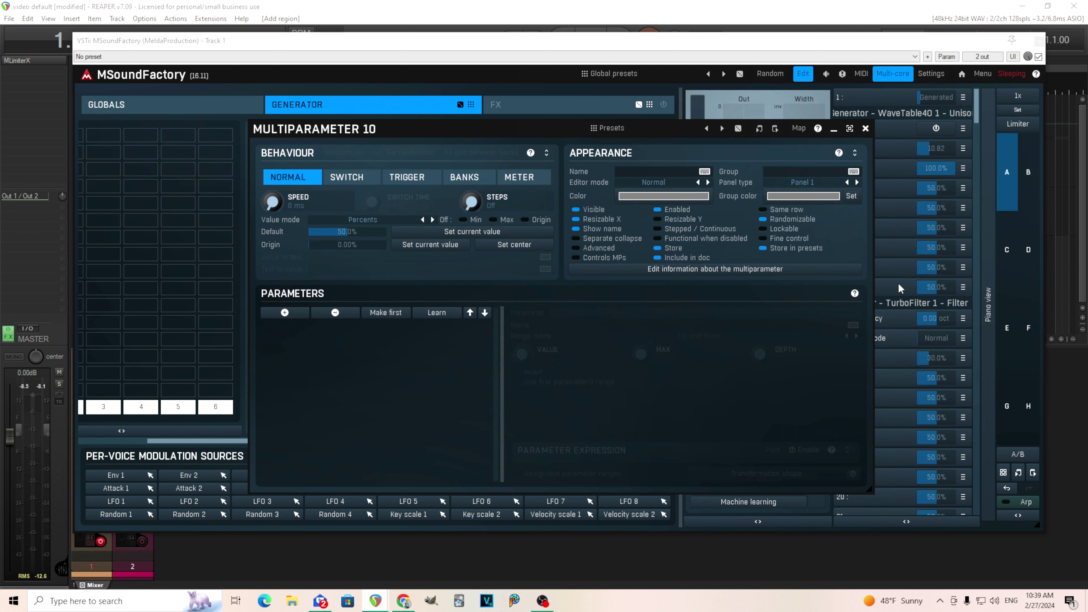
click(284, 313)
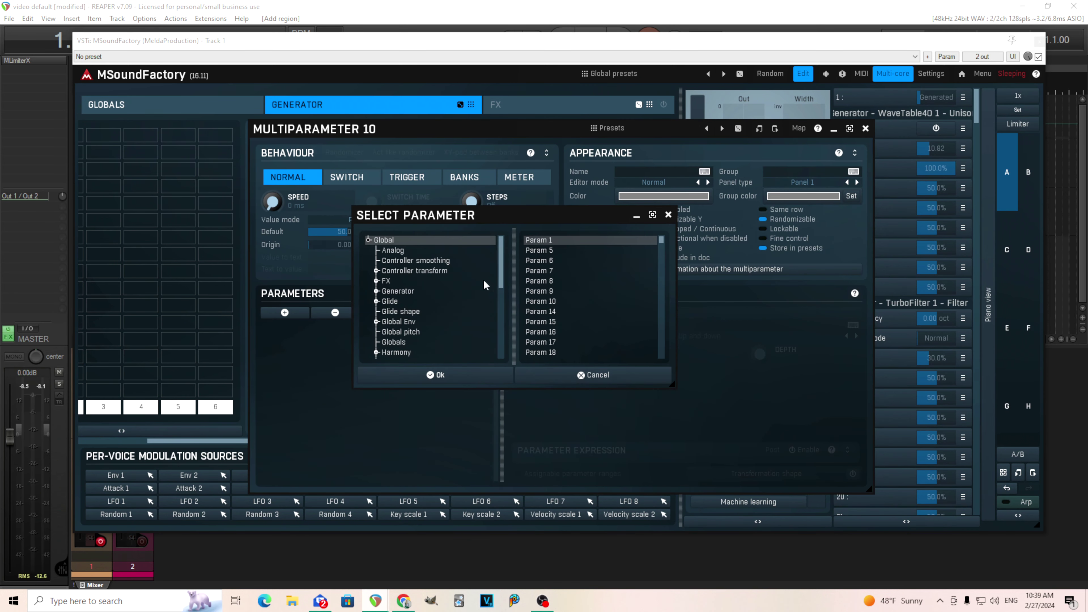
click(376, 292)
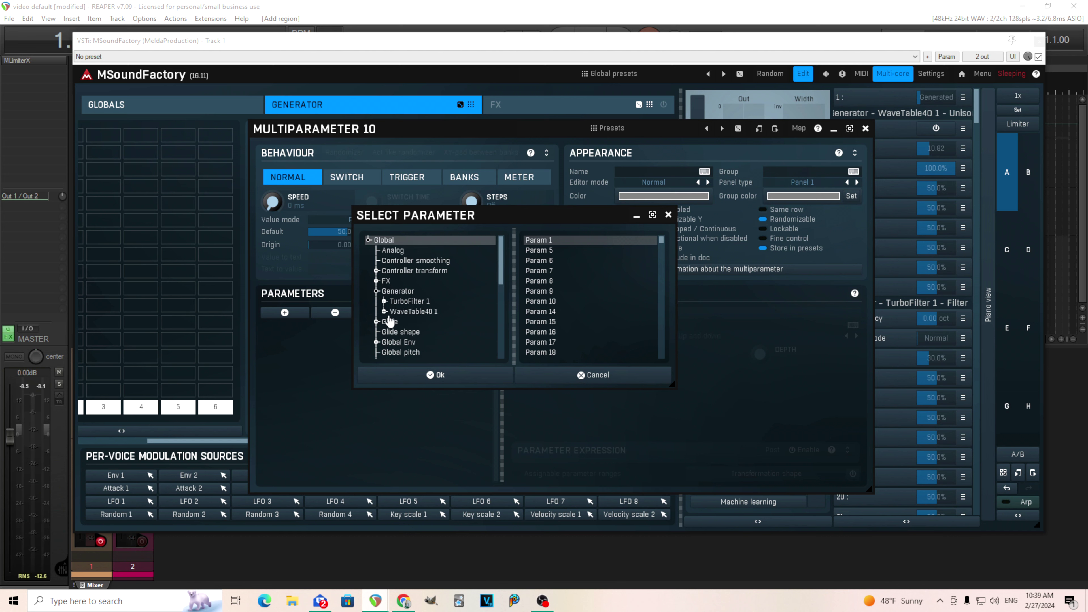
click(398, 306)
click(545, 261)
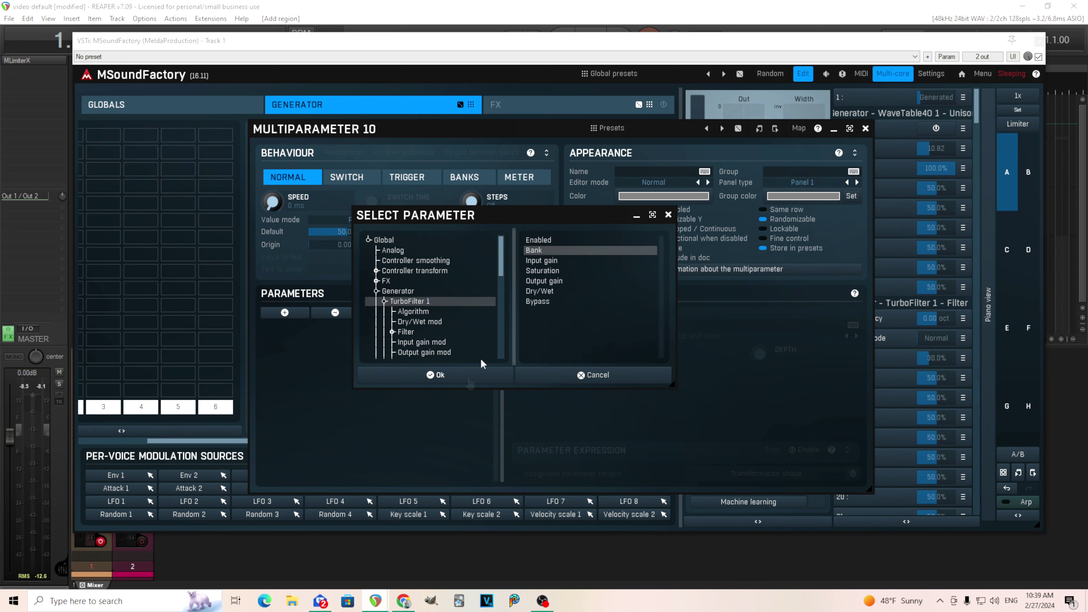
click(467, 376)
Step: Switch Multiparameter 10 to Banks behaviour and paste the TurboFilter bank names onto its four banks
click(472, 177)
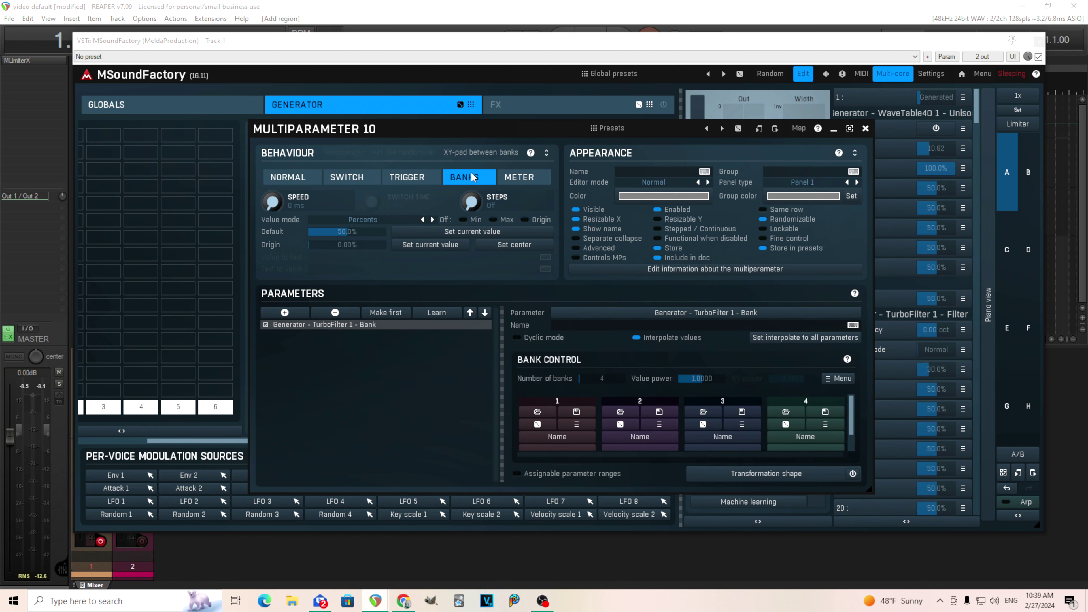
click(837, 378)
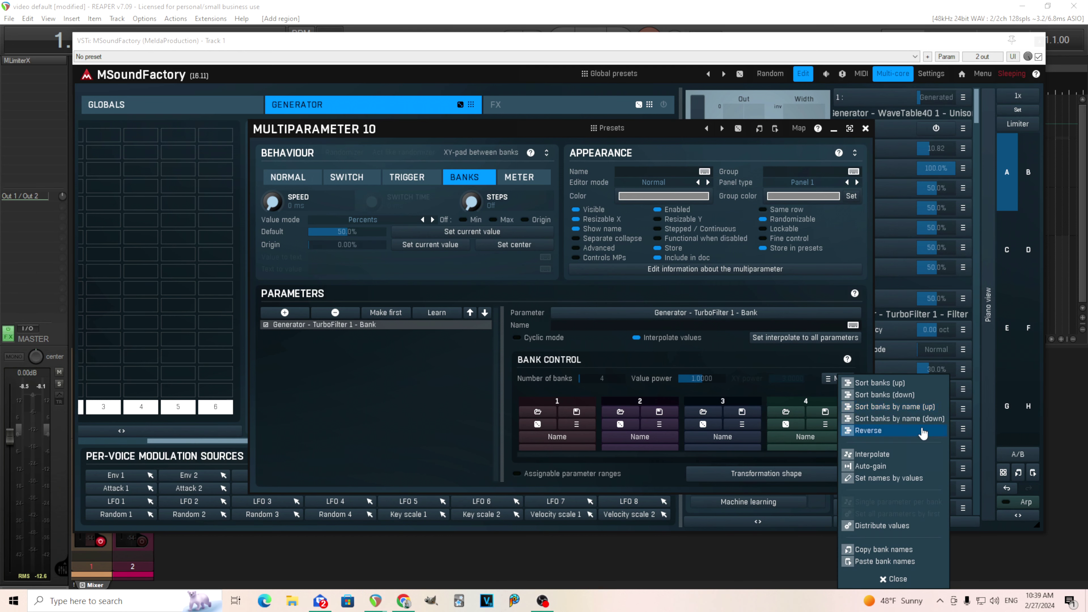
click(916, 561)
scroll(855, 445, down, 1)
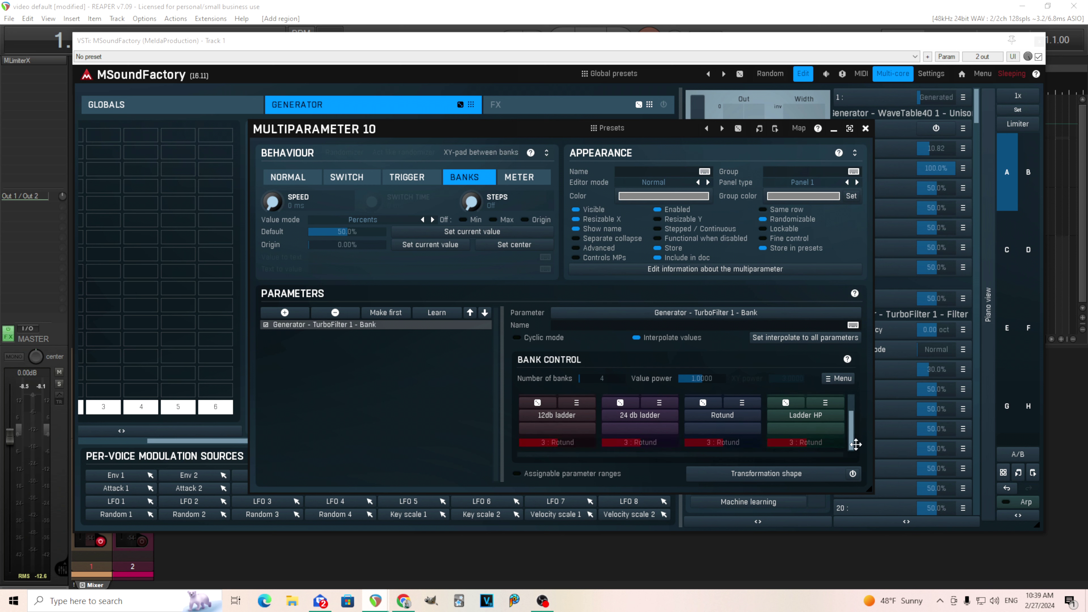
Step: Set the multiparameter's bank values to 12db ladder for bank 1, 24 db ladder for bank 2 and Ladder HP for bank 4
click(561, 444)
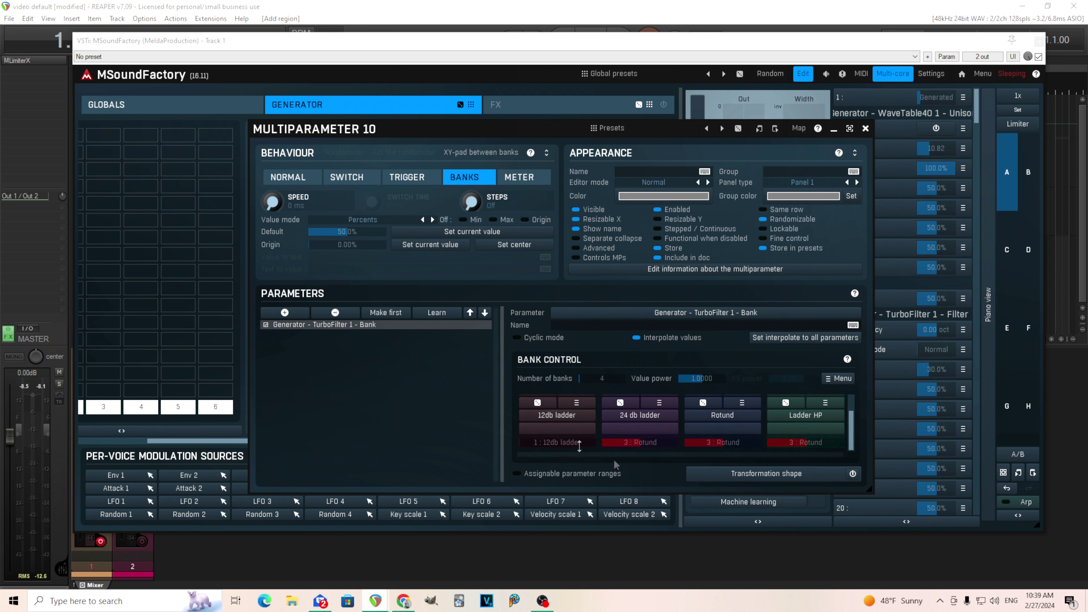
click(648, 444)
click(797, 444)
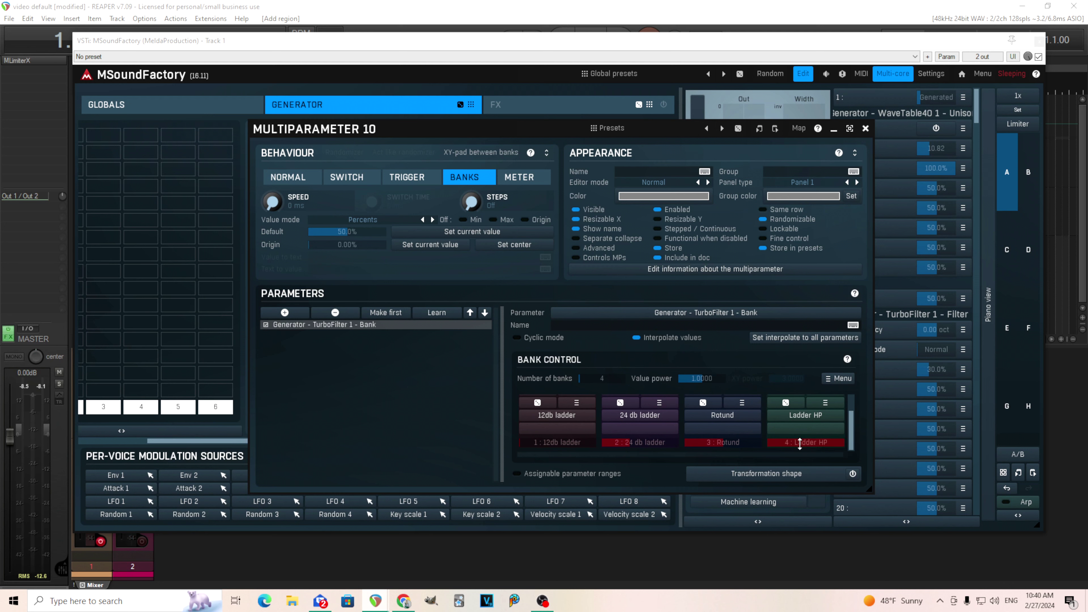
Step: Set Multiparameter 10's value mode to By bank name, name it Filter type and close its settings
click(381, 222)
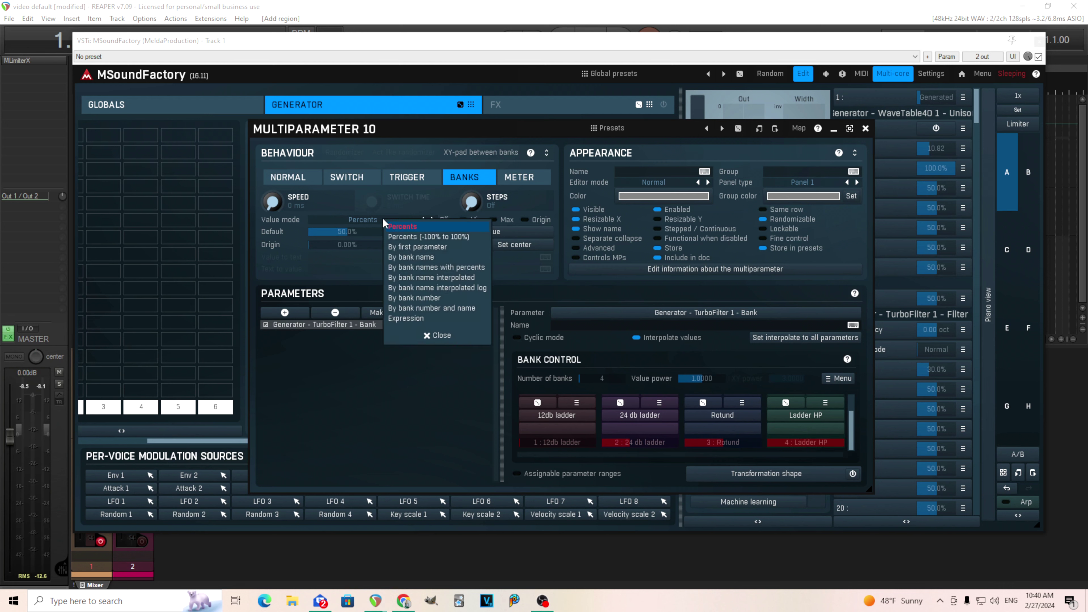
click(436, 258)
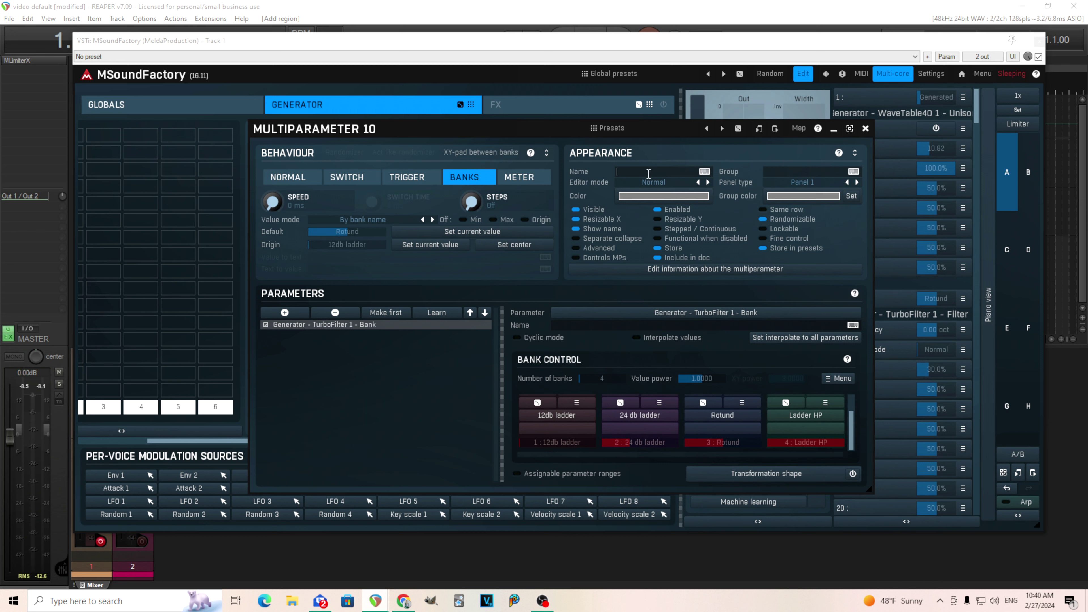
text(Filter type)
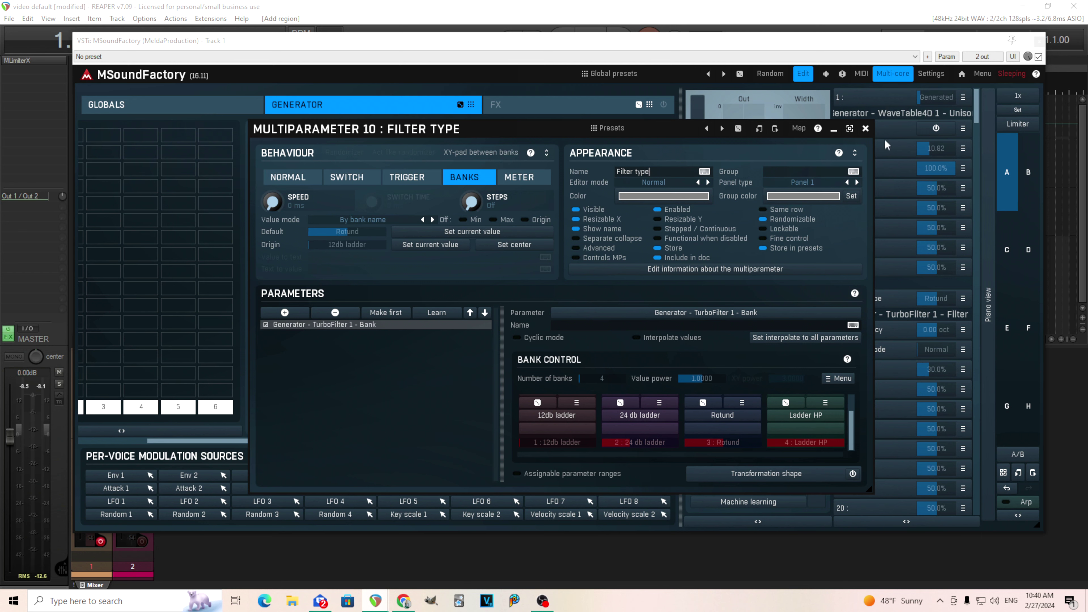
click(866, 129)
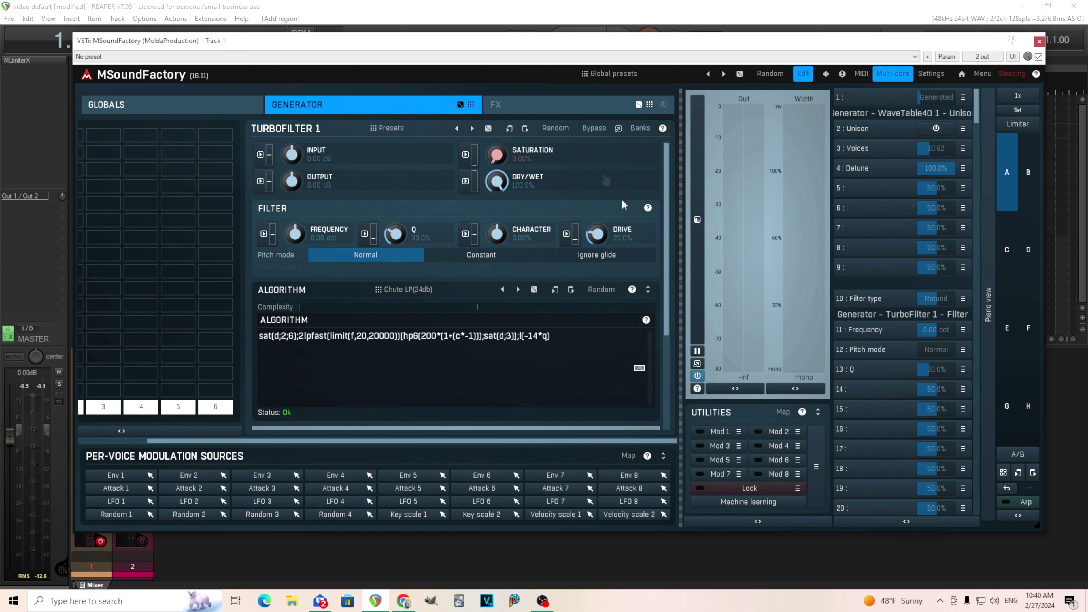
Step: Make the TurboFilter banks update multiparameters 11,12,13 with an update level of 1
click(640, 128)
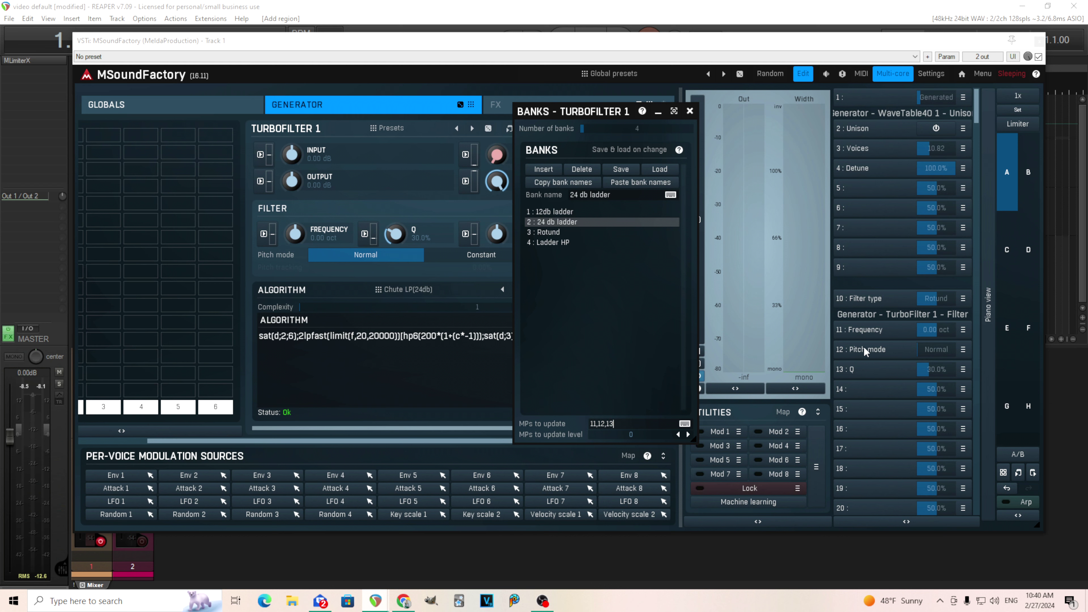
click(657, 435)
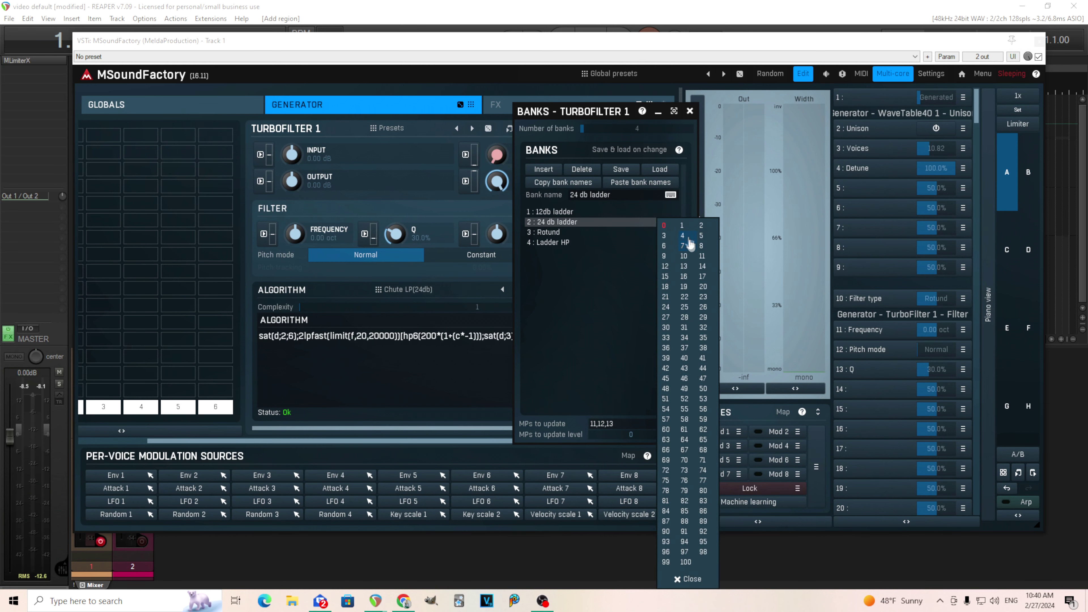
click(682, 225)
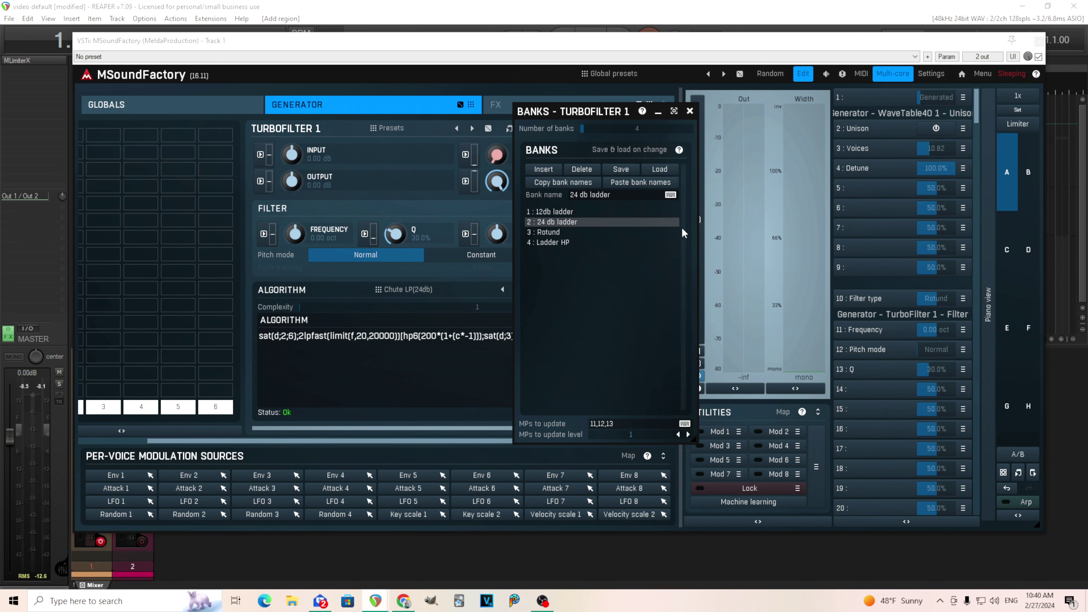
click(689, 111)
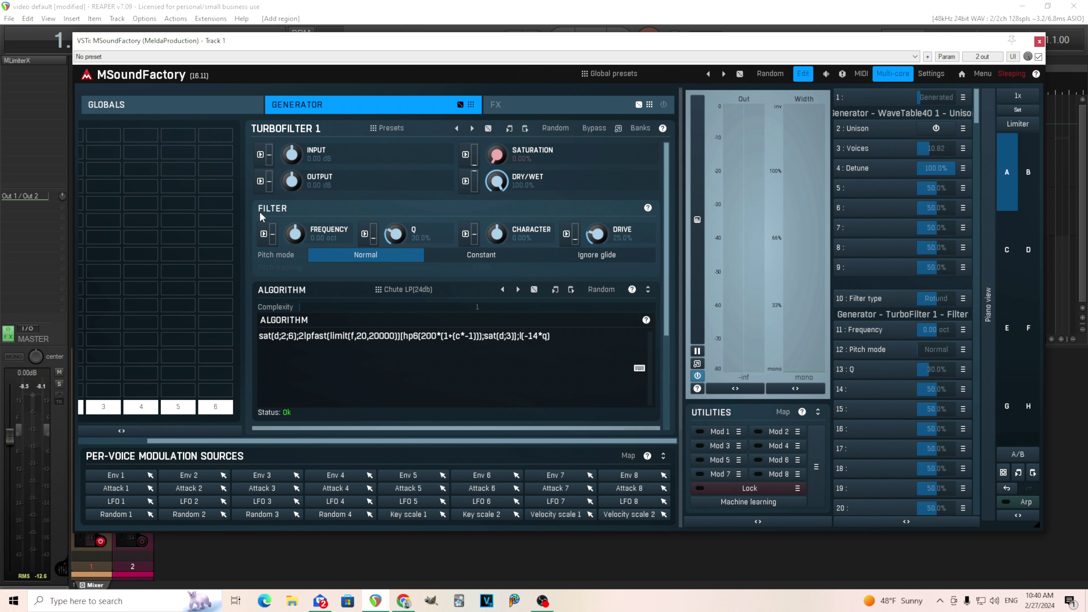
Step: Try the Filter type control between 12db ladder and Rotund, setting Frequency to about +4.74 oct and Q to about 74%
drag(295, 234, 295, 205)
click(570, 290)
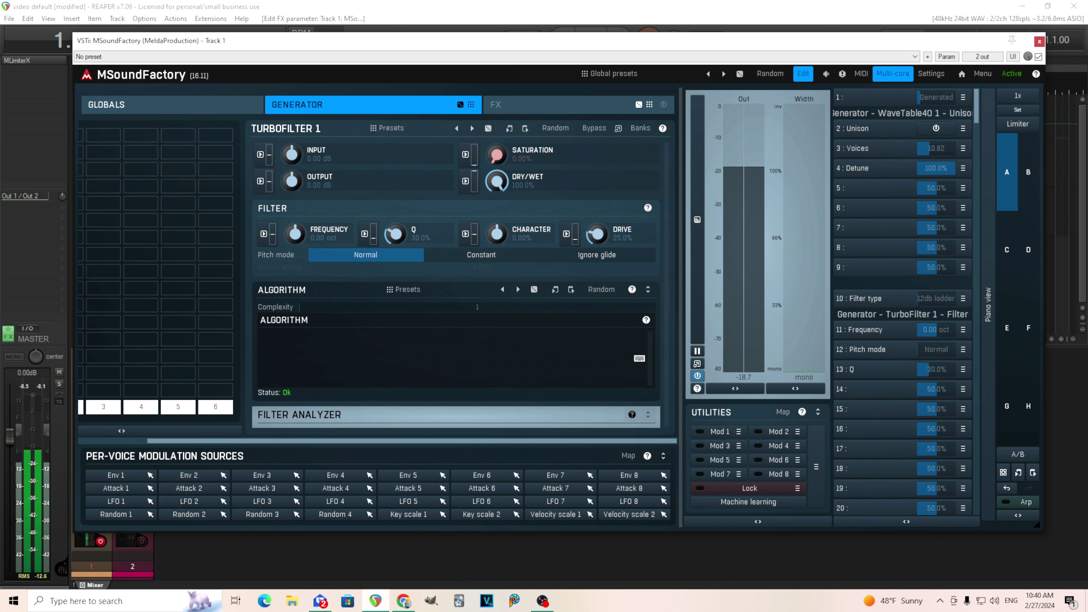
drag(936, 298, 899, 355)
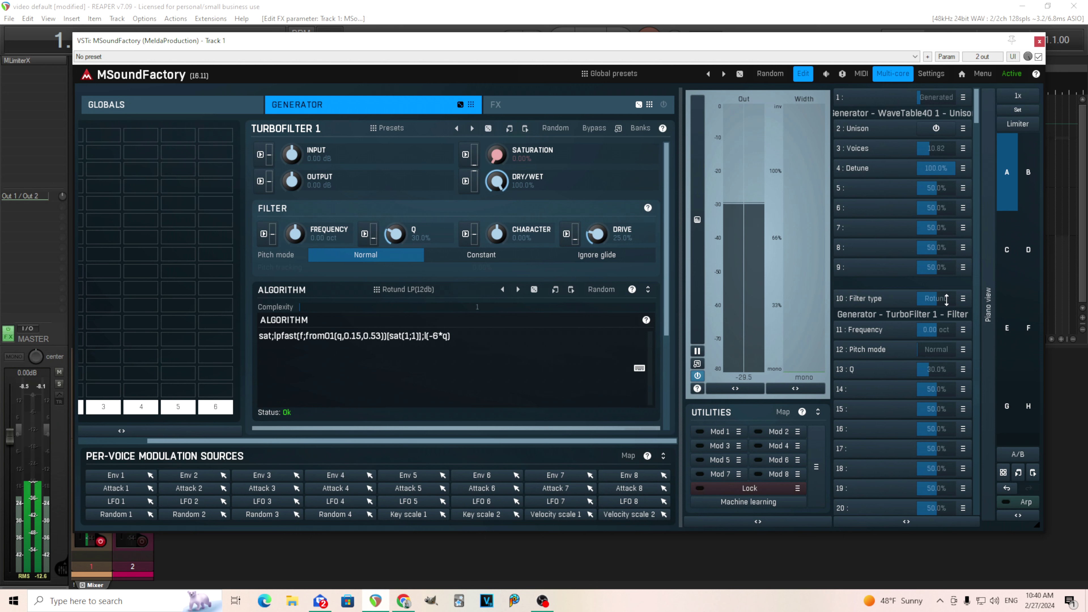
drag(929, 330, 953, 298)
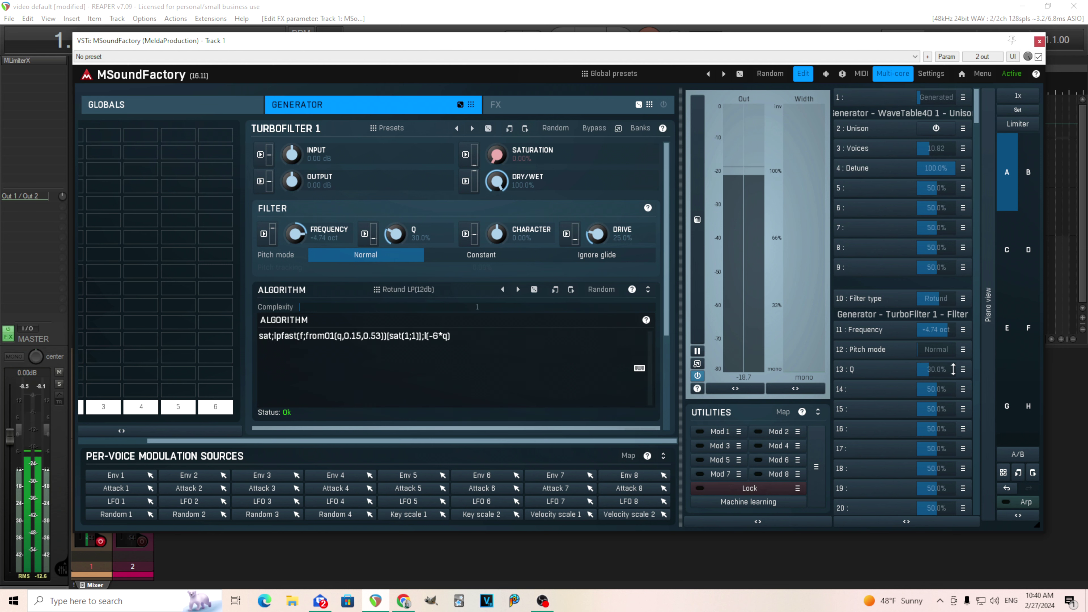
drag(943, 369, 943, 366)
drag(936, 297, 935, 299)
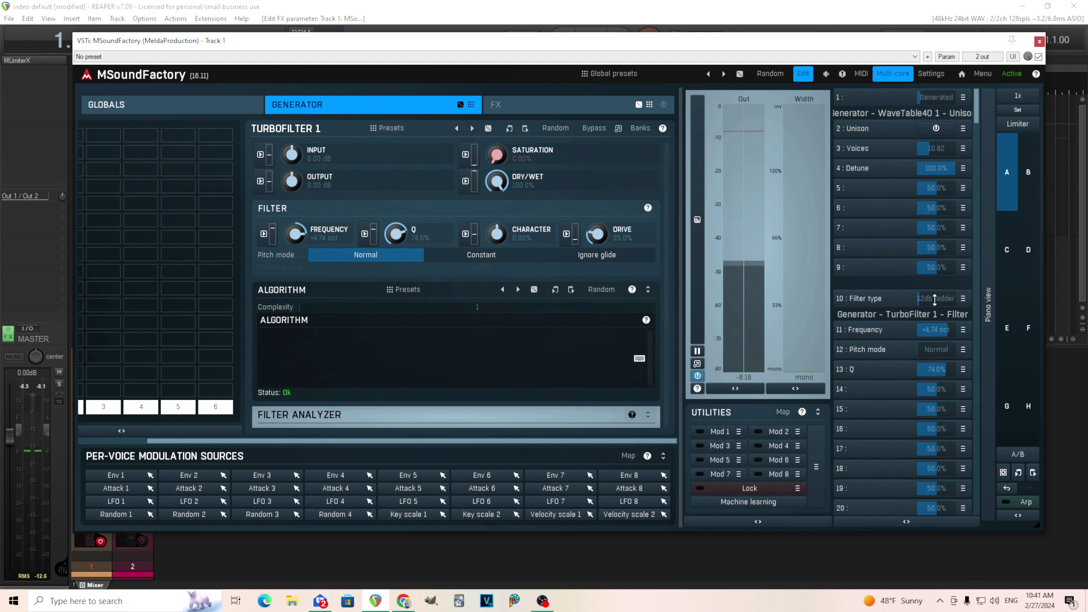